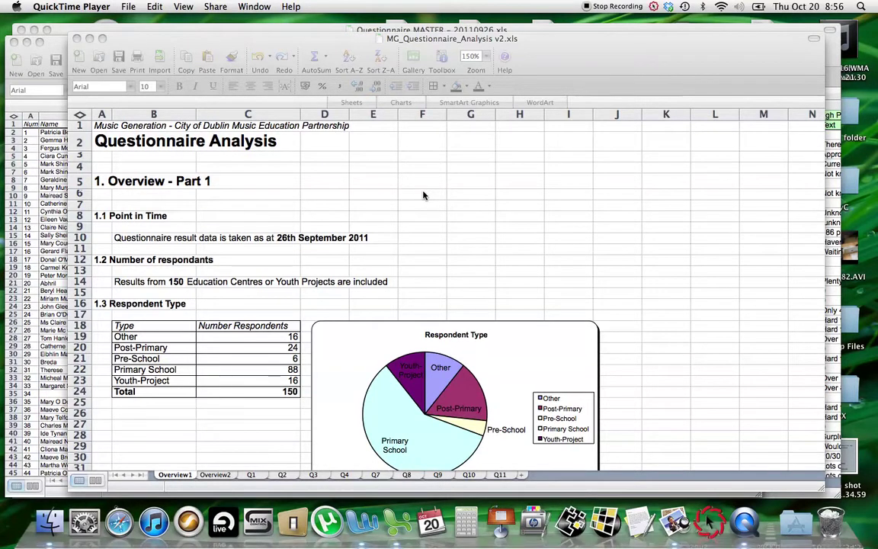
Tile all open Excel workbooks to pick out the Music Generation Questionnaire copy
key("ctrl+Down")
Bring the Music Generation Questionnaire copy forward and scroll through the filled-in questionnaire
left_click(586, 357)
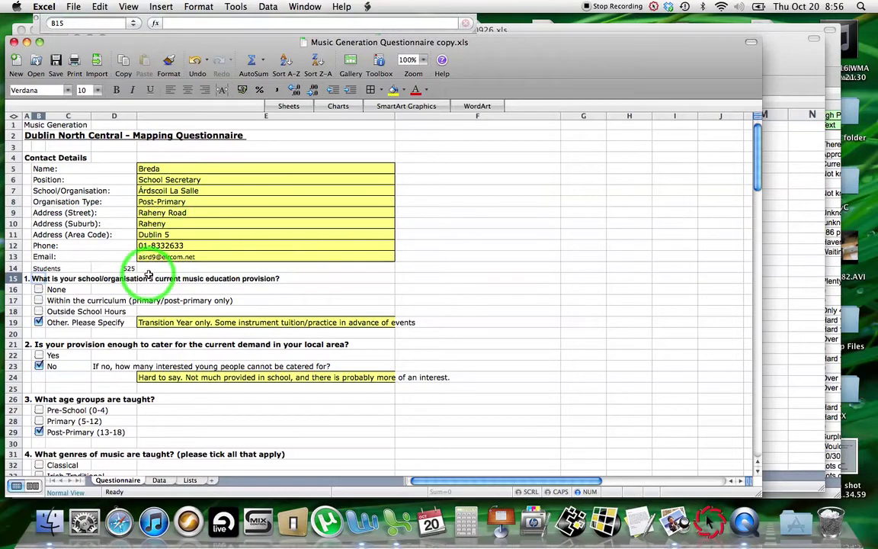
scroll(66, 286, "down", 8)
scroll(67, 284, "down", 12)
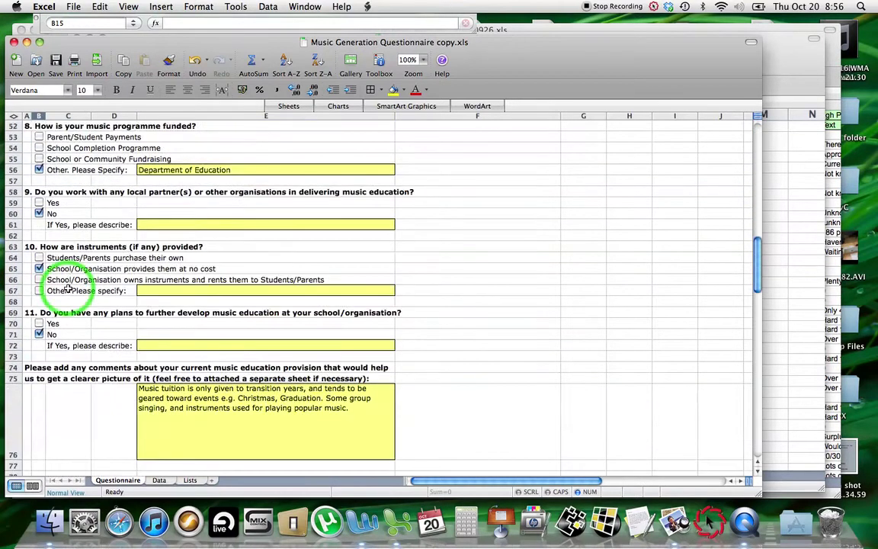
scroll(67, 290, "up", 15)
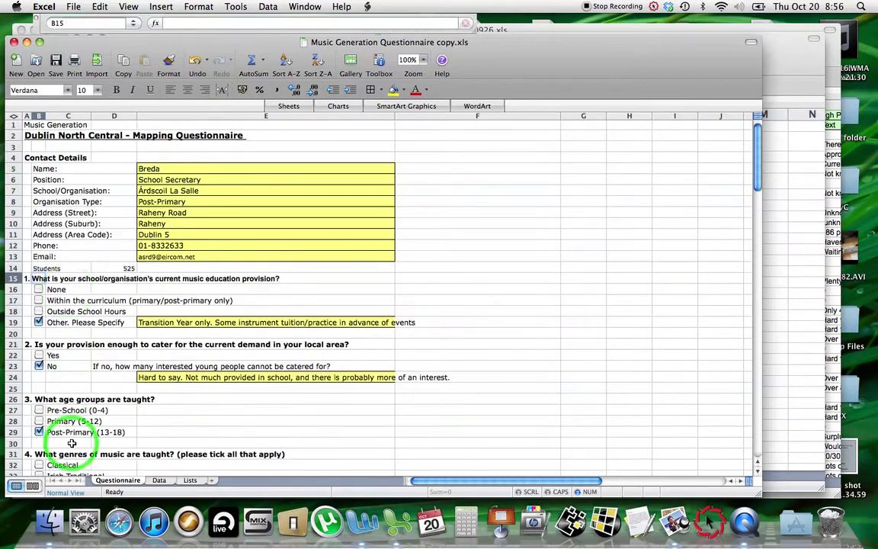
Check the respondent's row on the Data sheet, then tile all four open workbooks
left_click(161, 479)
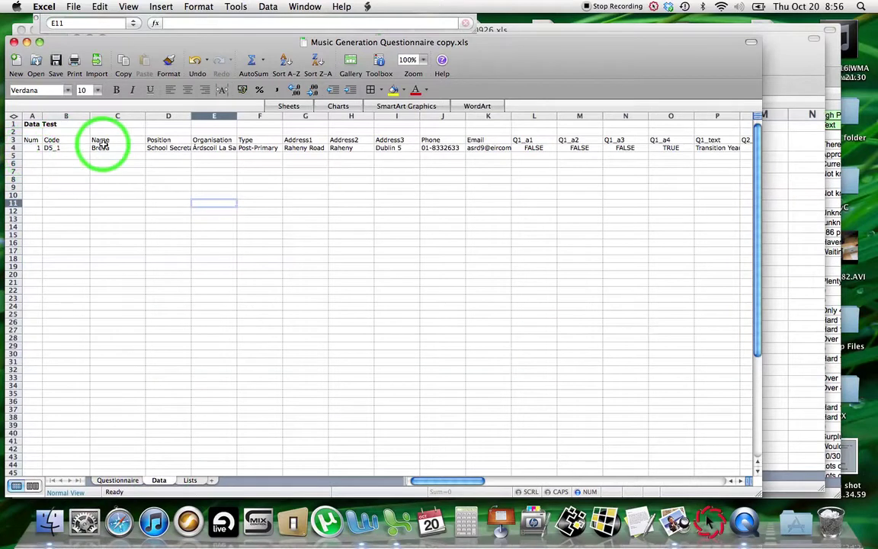
key("F10")
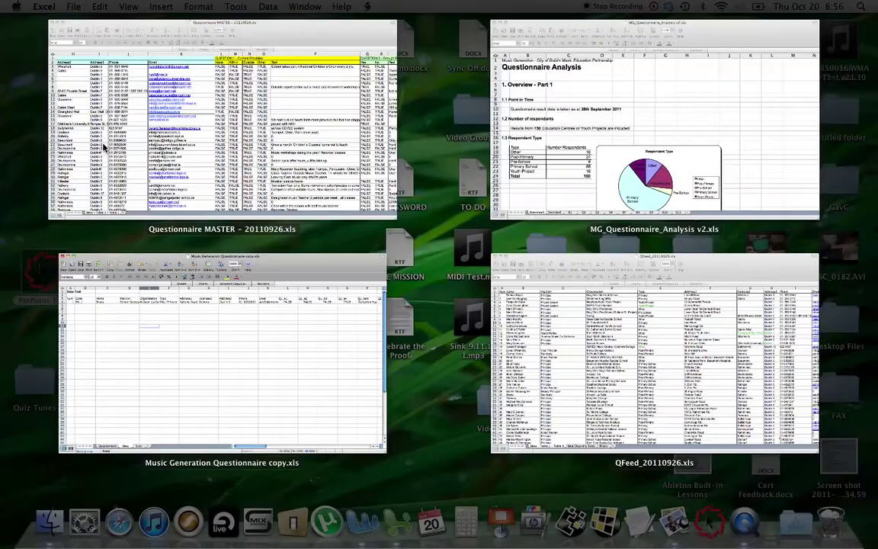
Open Questionnaire MASTER and inspect the school type entries in F24 and F48
left_click(221, 121)
scroll(243, 242, "left", 5)
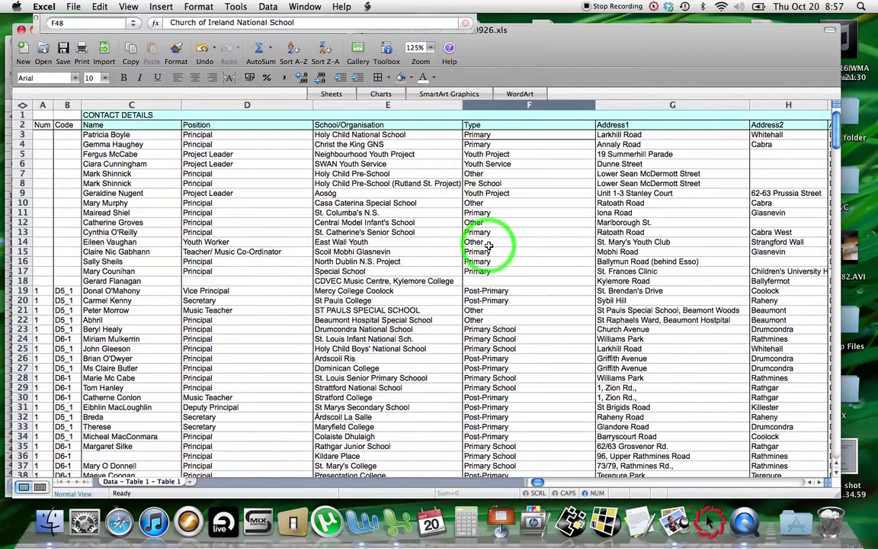
left_click(488, 343)
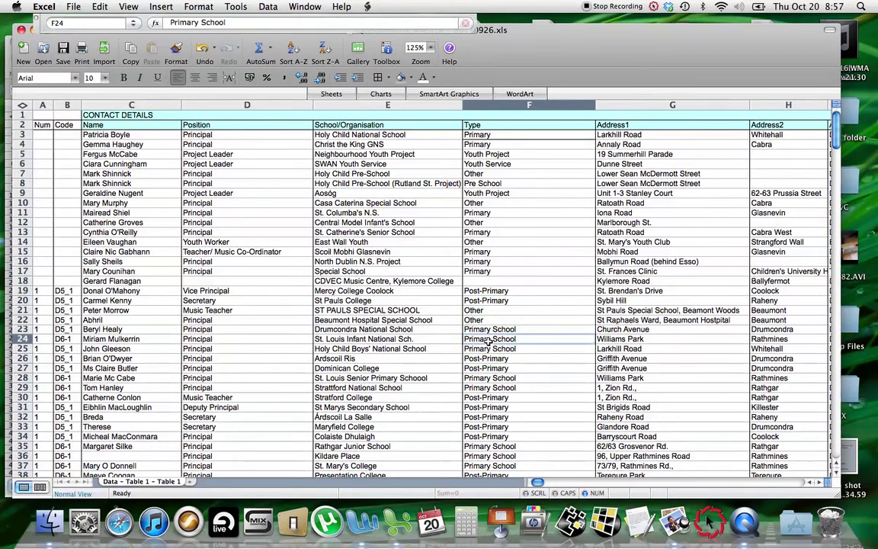
scroll(489, 343, "down", 7)
left_click(489, 358)
scroll(489, 357, "down", 2)
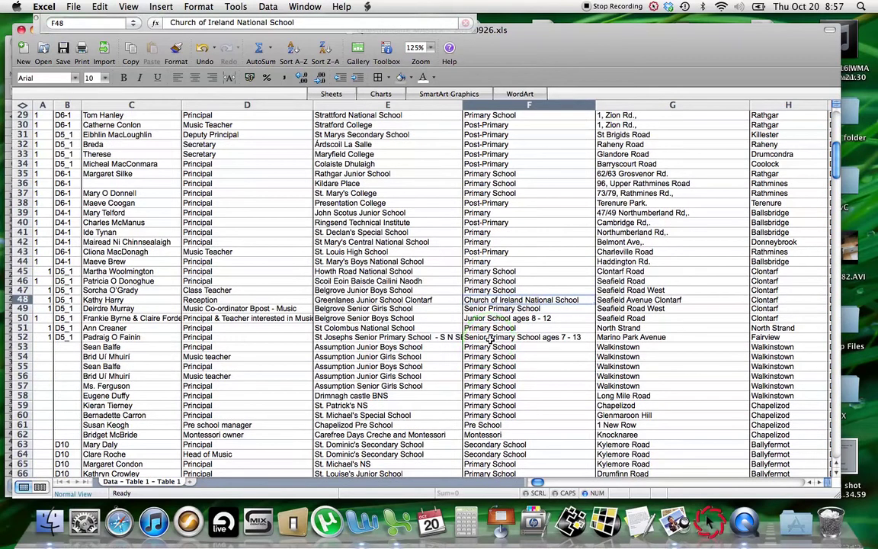
Scroll across the contact data and inspect the full address in cell I17
scroll(489, 337, "right", 4)
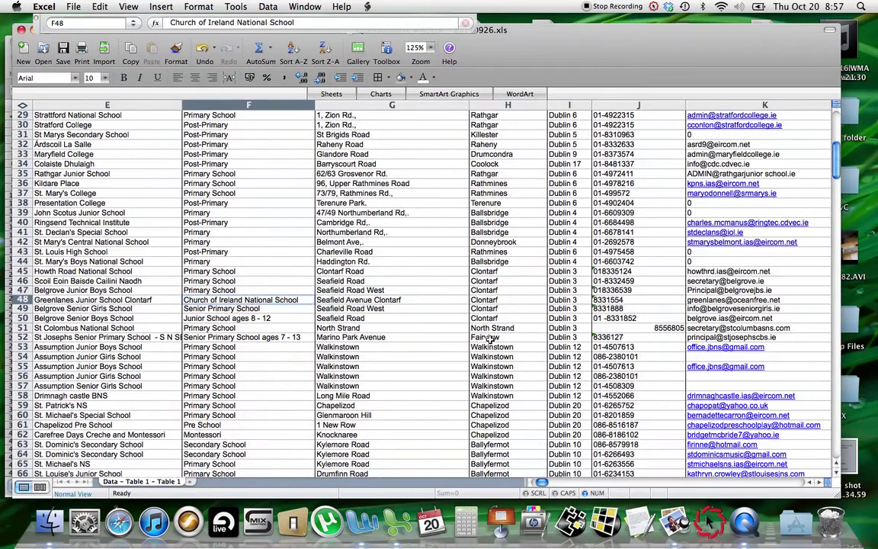
scroll(488, 337, "up", 10)
scroll(490, 338, "left", 1)
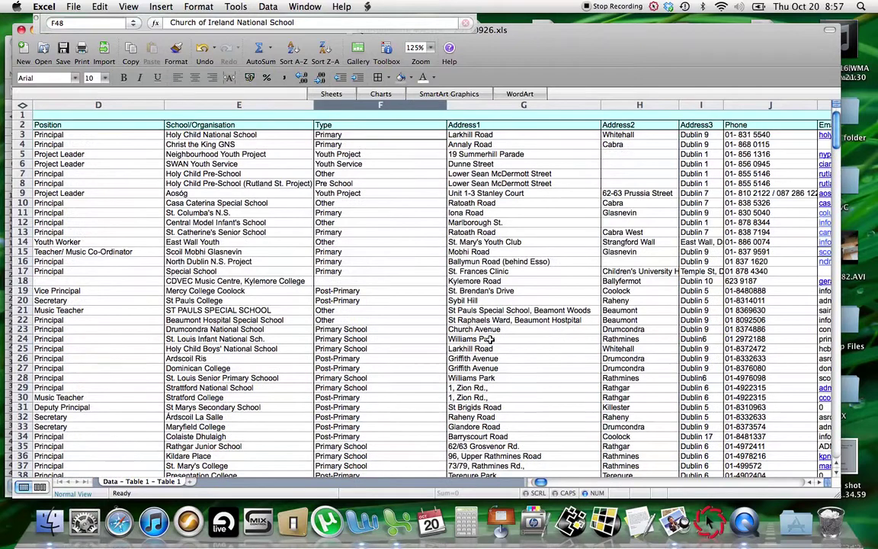
scroll(490, 339, "right", 1)
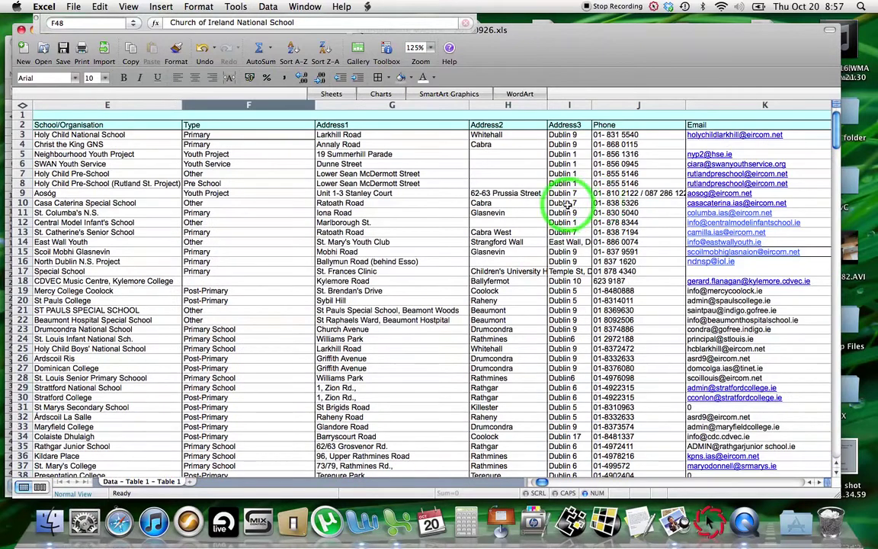
scroll(565, 200, "down", 4)
scroll(568, 206, "down", 5)
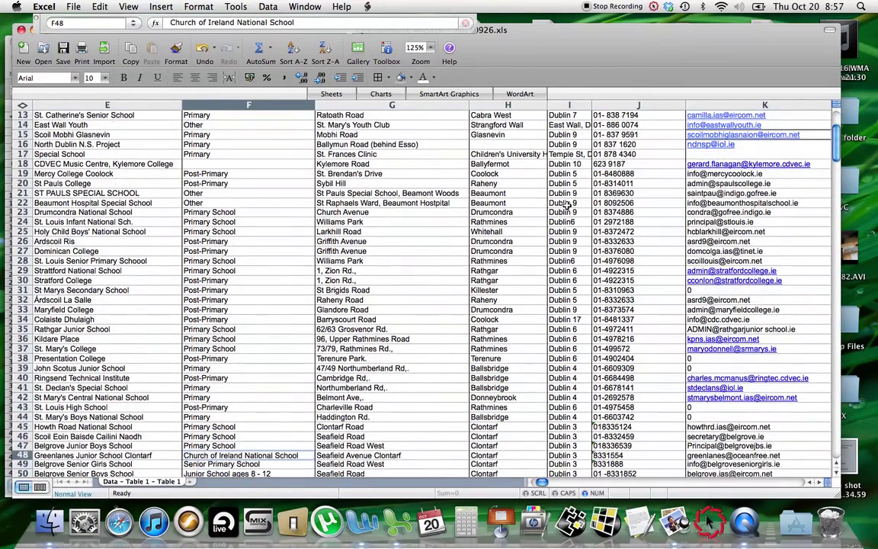
scroll(564, 170, "up", 1)
left_click(566, 167)
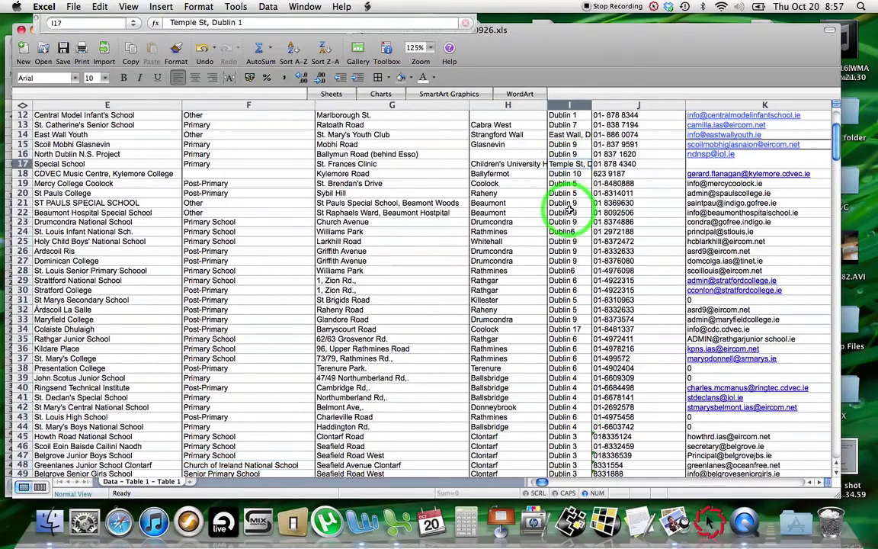
scroll(565, 216, "down", 5)
scroll(566, 216, "down", 15)
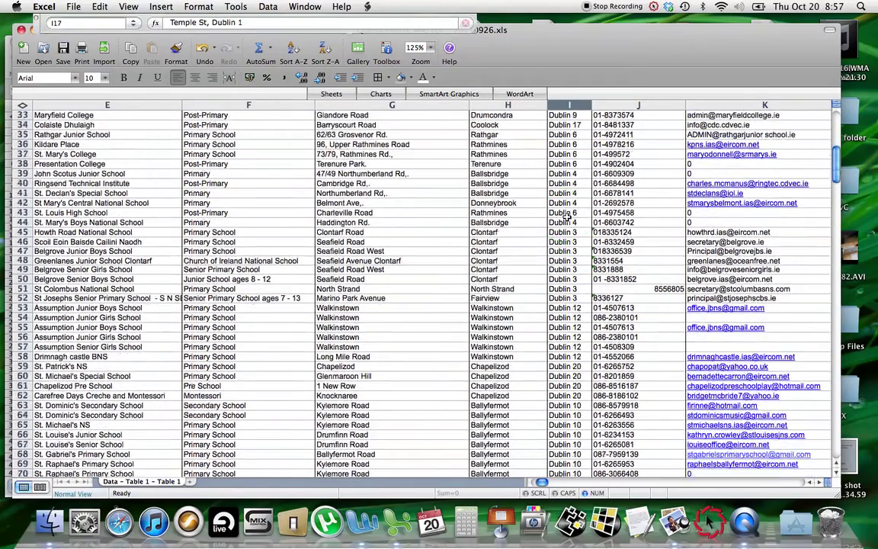
scroll(567, 216, "down", 15)
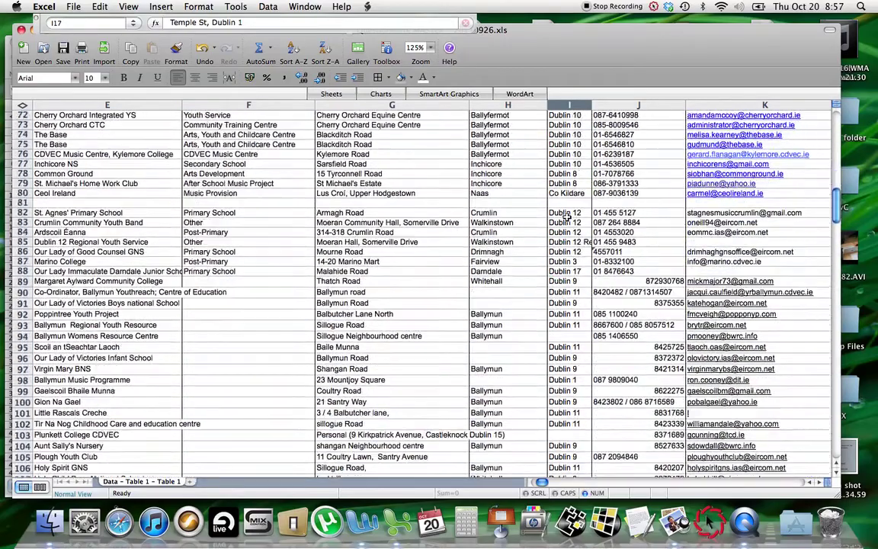
Bring the QFeed_20110926 workbook to the front
left_click(559, 239)
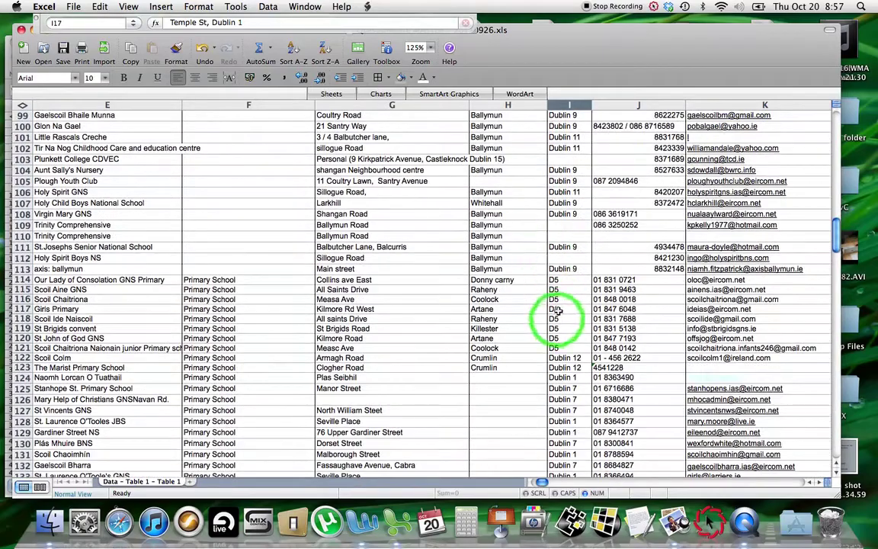
scroll(560, 251, "up", 20)
scroll(560, 259, "up", 14)
key("ctrl+Down")
left_click(584, 338)
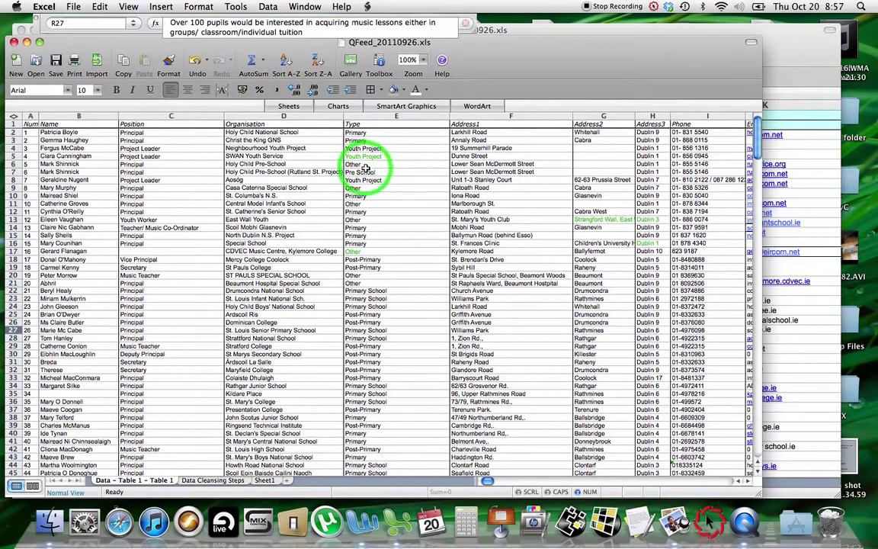
Scroll through the coded answer columns in QFeed_20110926.xls
scroll(358, 250, "down", 5)
scroll(358, 252, "down", 4)
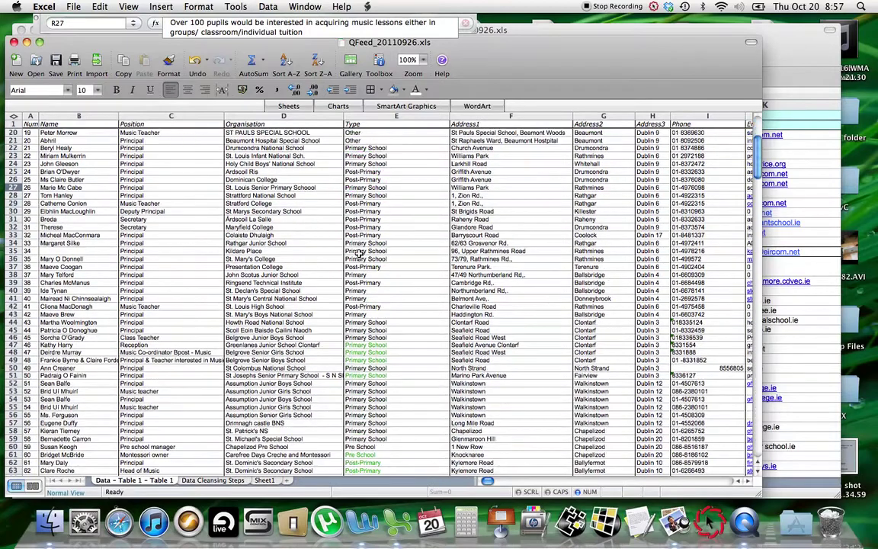
scroll(365, 263, "up", 9)
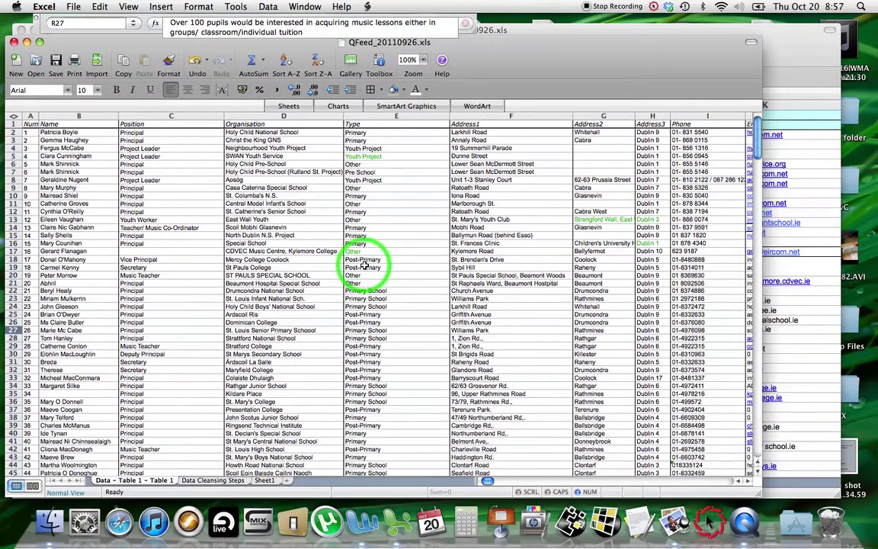
scroll(366, 264, "right", 4)
scroll(363, 264, "down", 20)
scroll(358, 265, "up", 20)
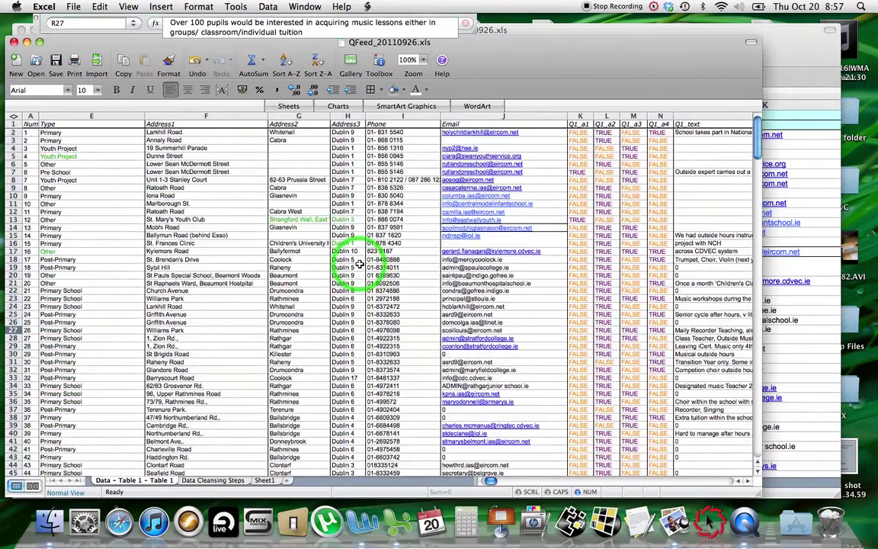
scroll(358, 265, "right", 4)
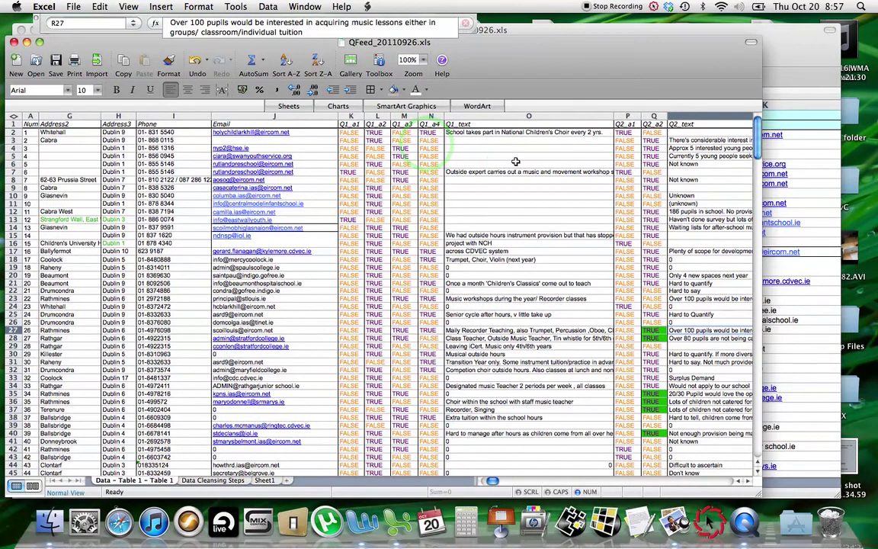
scroll(517, 157, "right", 5)
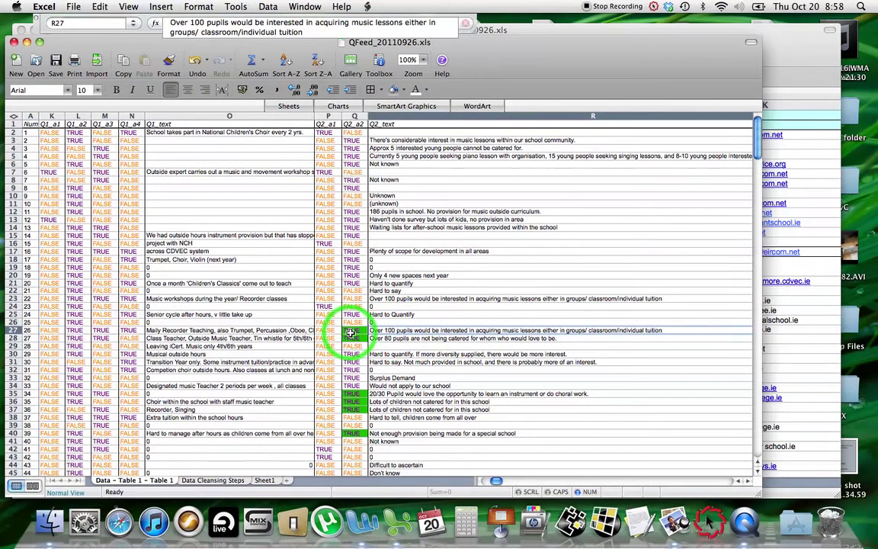
Finish reviewing the remaining columns and tile all four workbooks again
scroll(402, 310, "down", 10)
scroll(412, 308, "left", 2)
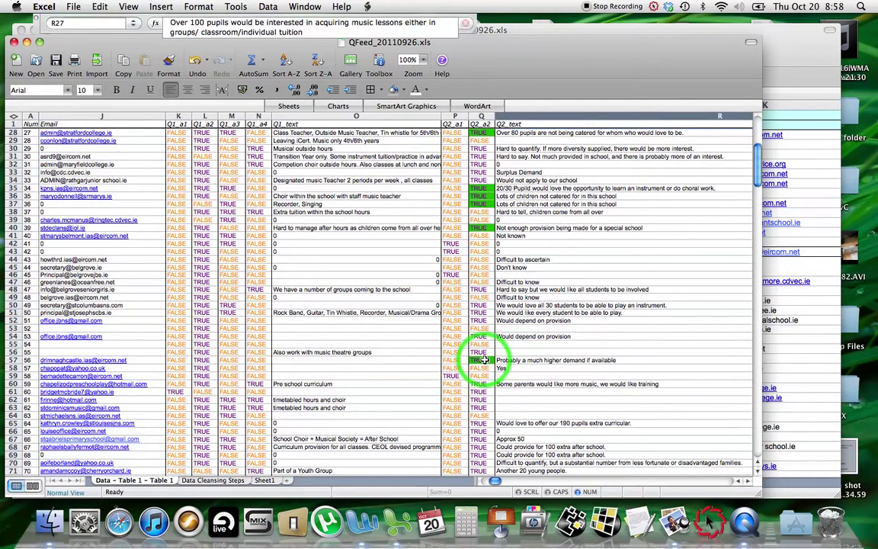
scroll(547, 352, "down", 7)
scroll(546, 349, "up", 14)
scroll(546, 349, "up", 2)
scroll(546, 350, "right", 6)
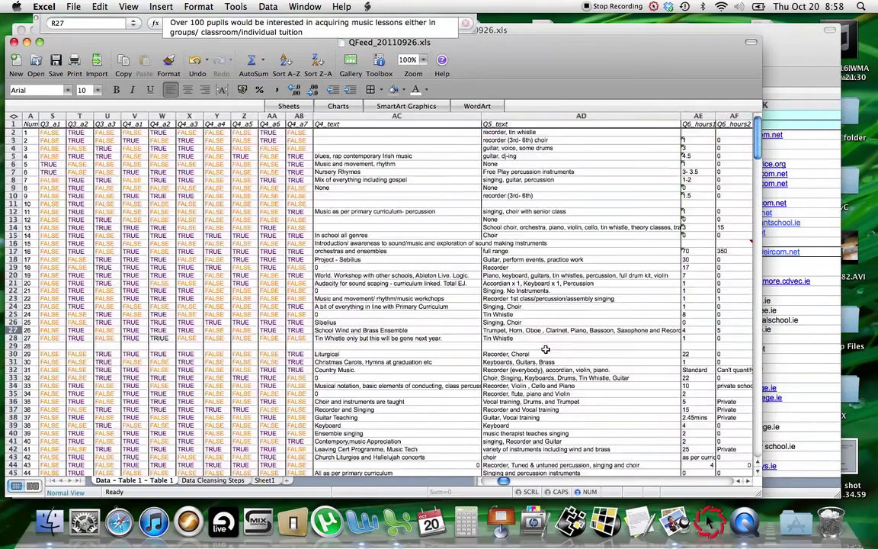
scroll(546, 349, "left", 10)
key("F9")
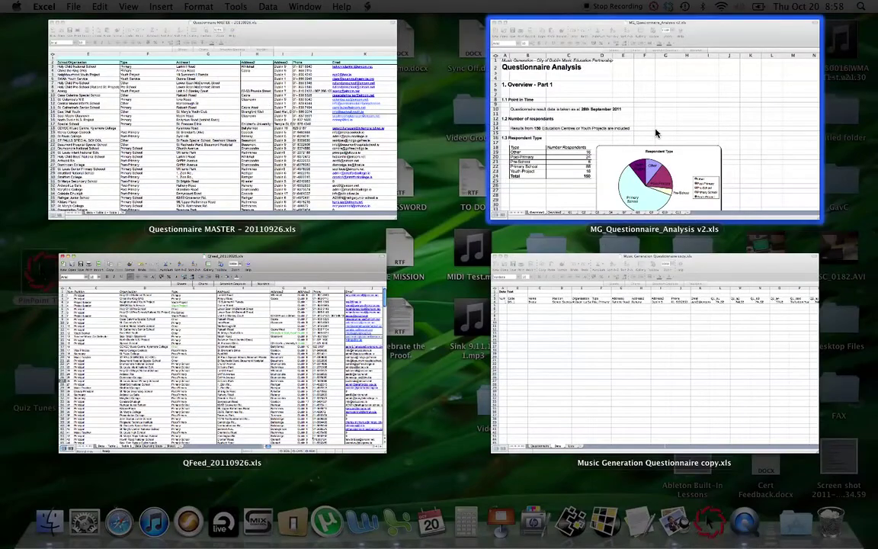
Front MG_Questionnaire_Analysis v2.xls, note the 26 September 2011 date, and view the Respondent Type chart (150 total)
left_click(659, 115)
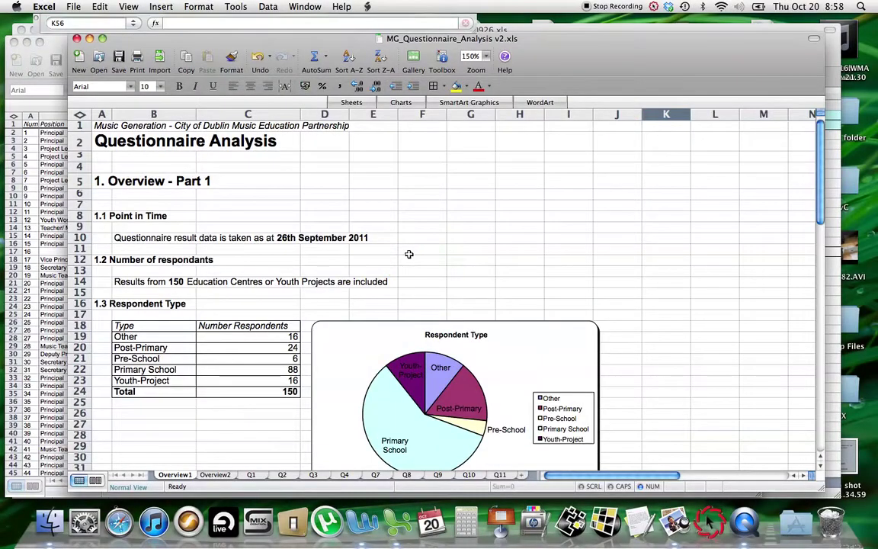
left_click(324, 237)
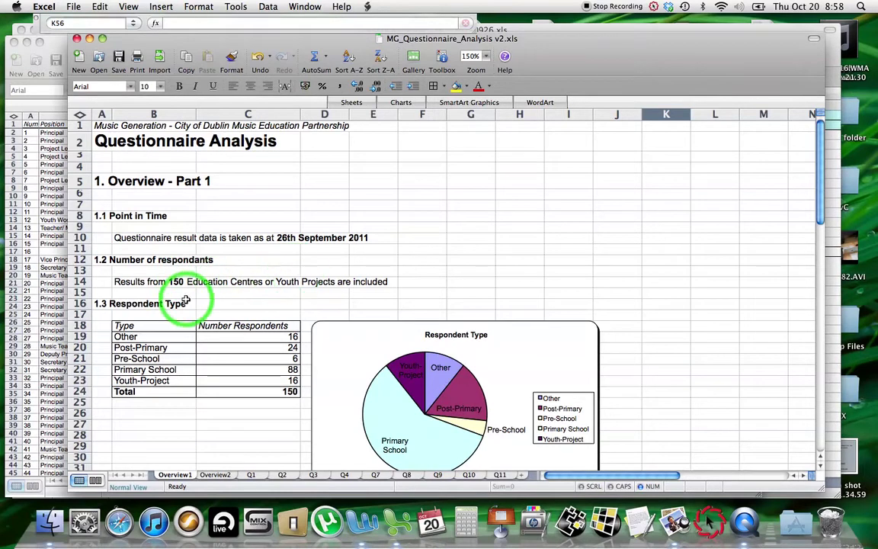
scroll(212, 271, "down", 5)
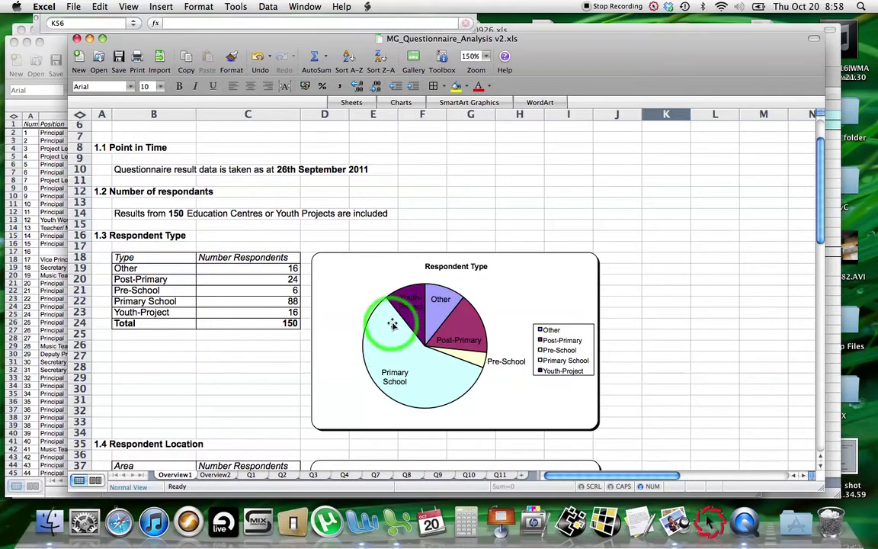
left_click_drag(393, 323, 382, 353)
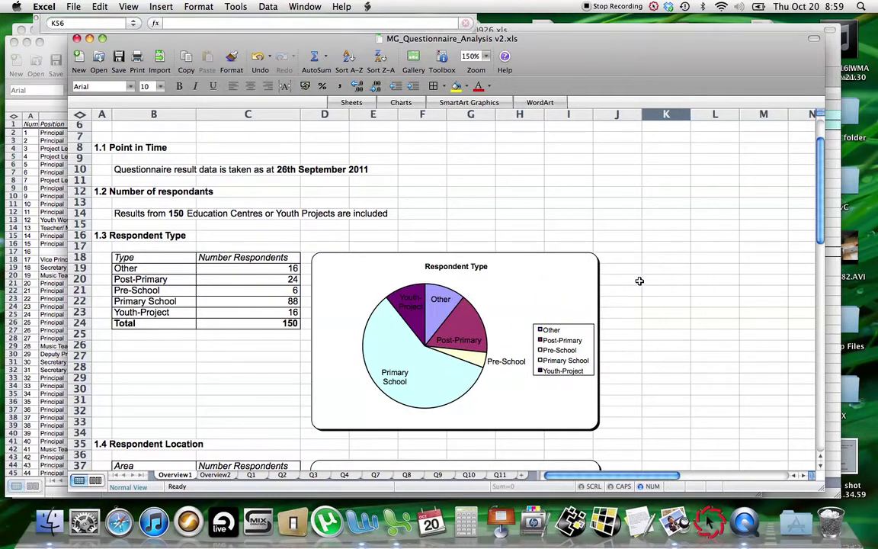
scroll(711, 300, "down", 3)
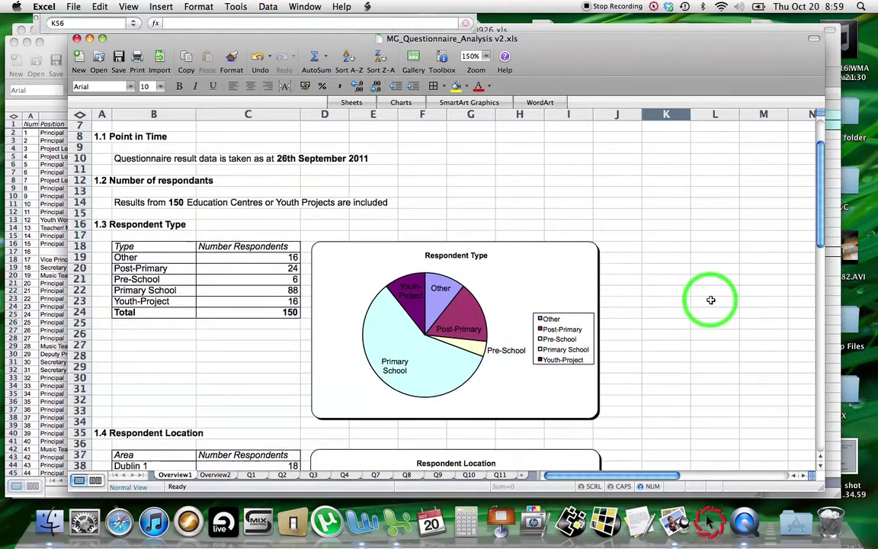
scroll(711, 299, "down", 2)
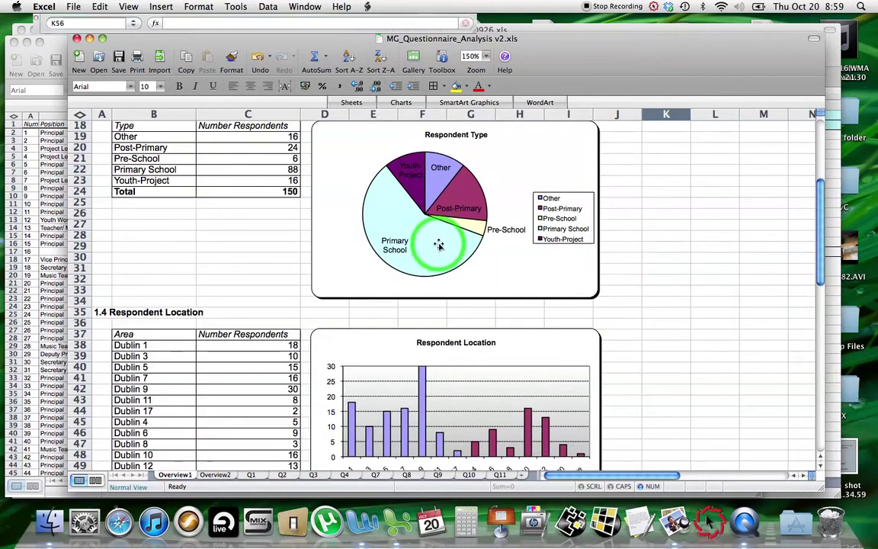
scroll(700, 248, "down", 5)
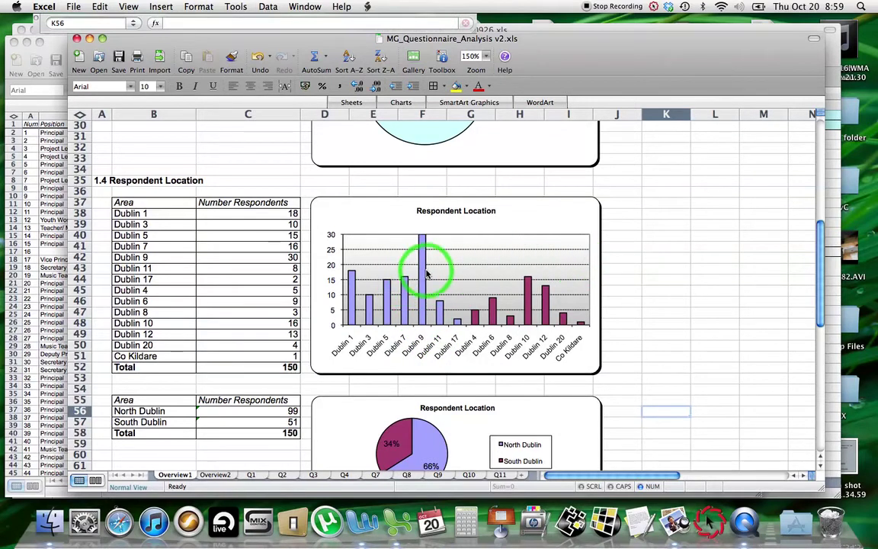
scroll(366, 312, "down", 3)
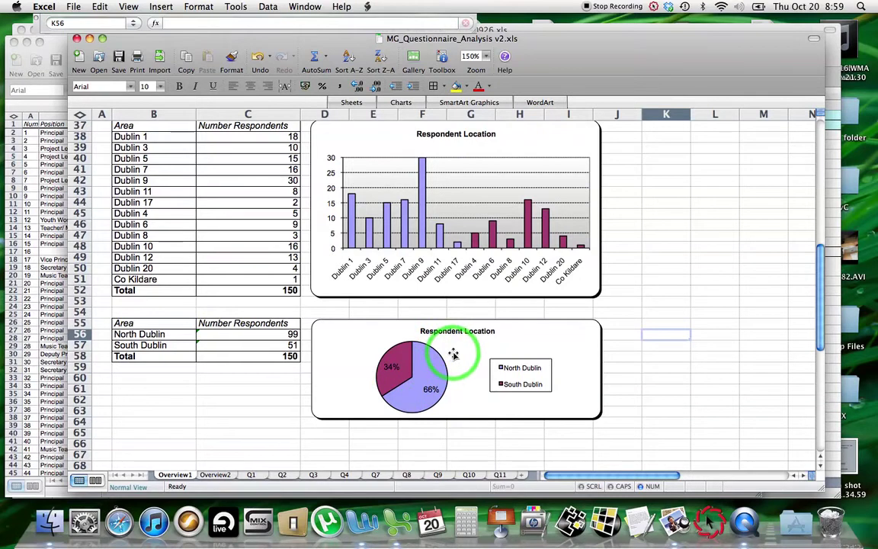
scroll(454, 354, "up", 10)
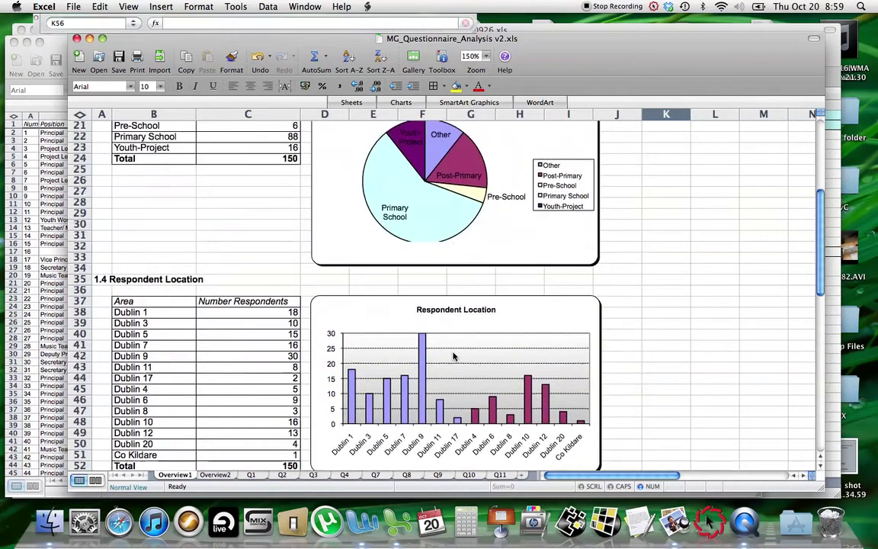
Scroll through the Overview2 Type by Location table and chart, then switch to the Q1 sheet
left_click(216, 475)
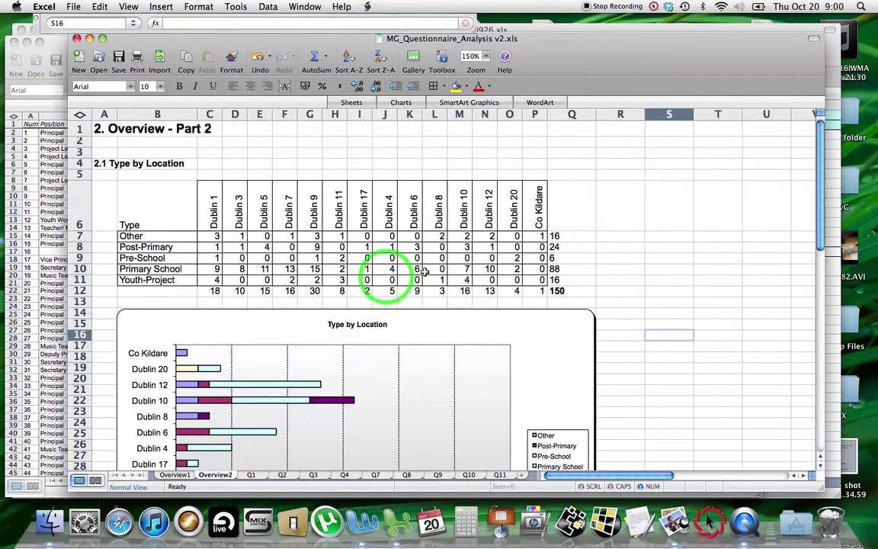
scroll(658, 267, "down", 8)
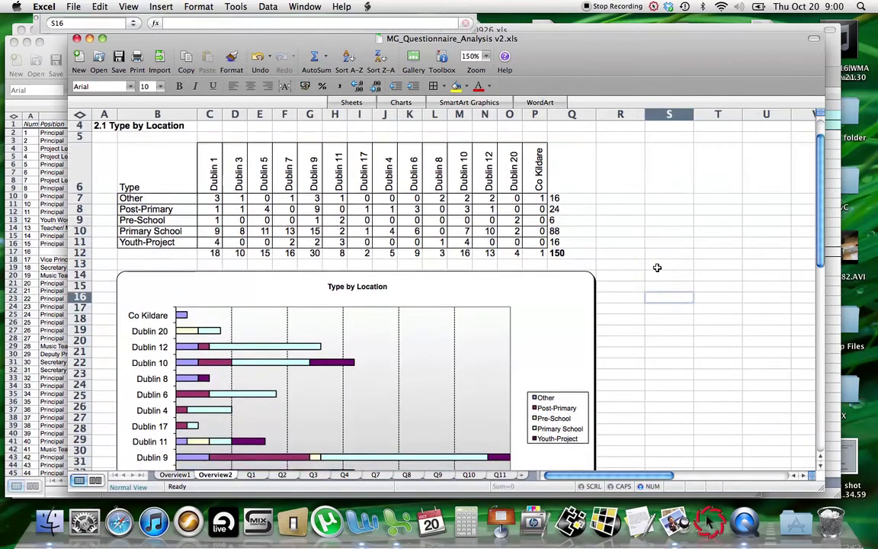
scroll(657, 268, "down", 1)
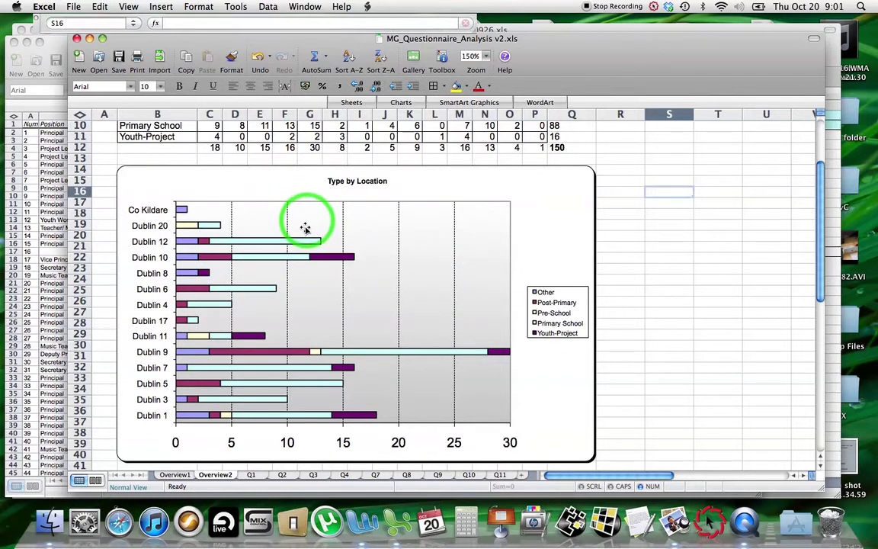
left_click(258, 475)
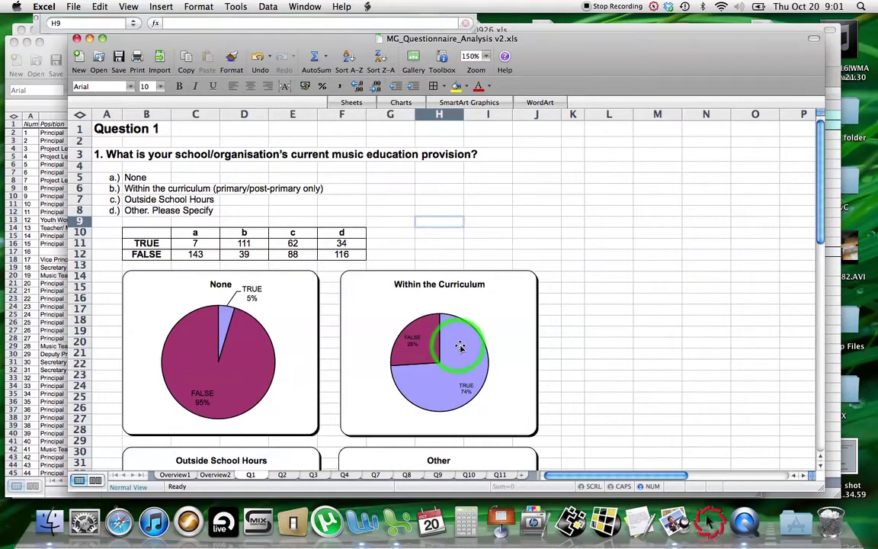
scroll(551, 365, "down", 6)
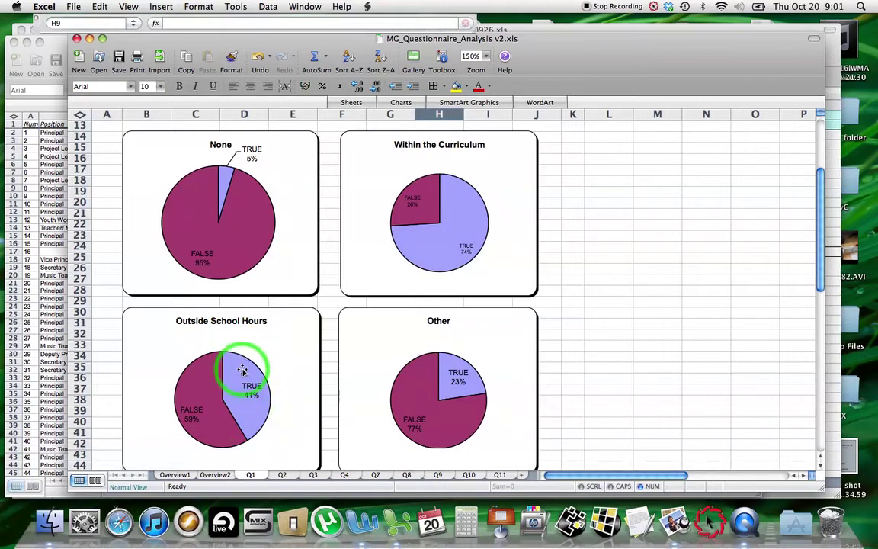
scroll(463, 343, "up", 5)
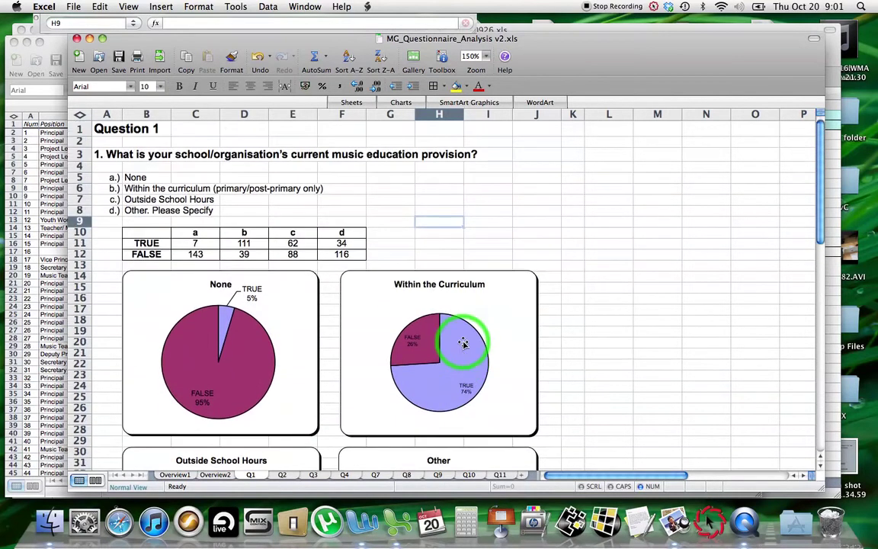
Show the Q2 Enough Provision? chart: Yes 18%, No 63%, Unknown 19%
left_click(282, 474)
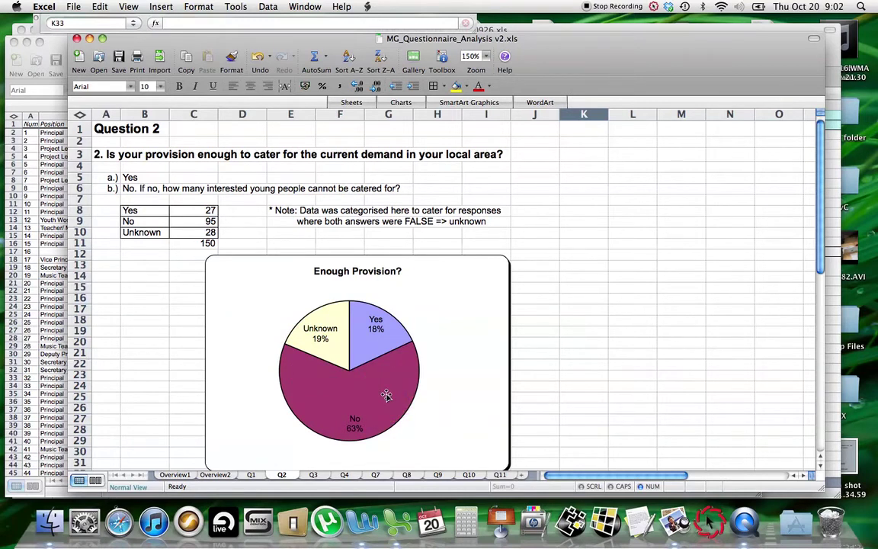
left_click(251, 473)
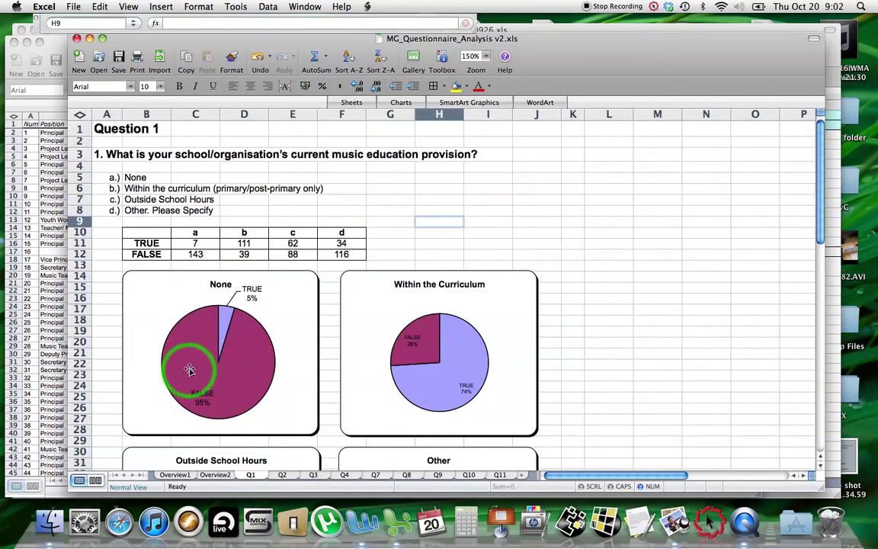
left_click(282, 475)
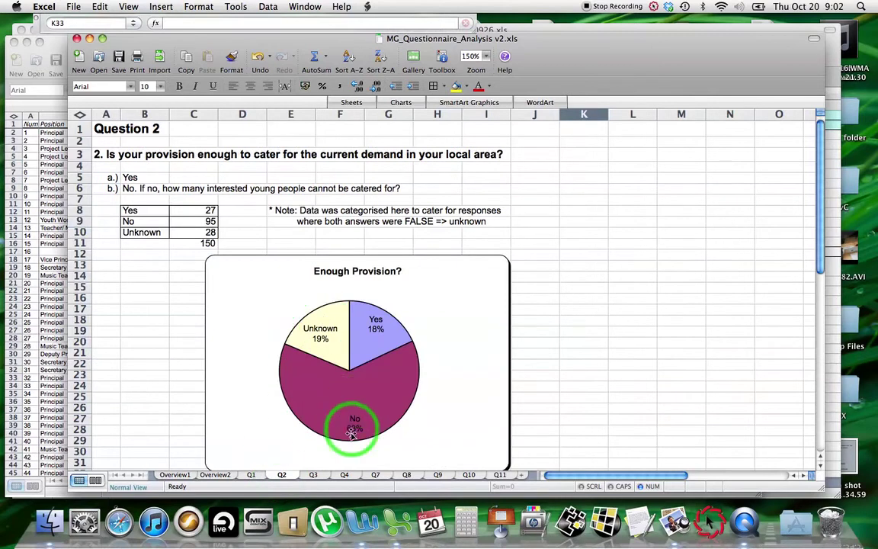
Open Q3 and select the Age Groups pie chart showing 5-12 at 51%
left_click(313, 475)
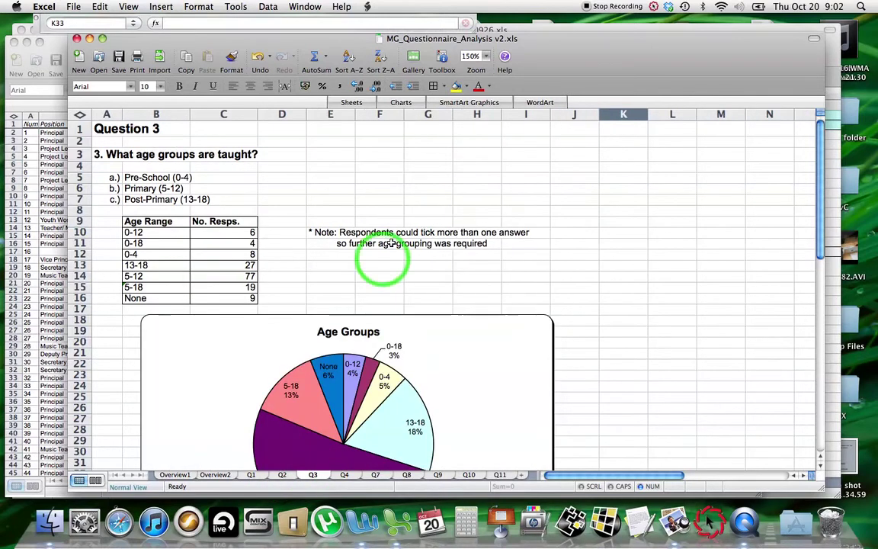
scroll(659, 293, "down", 3)
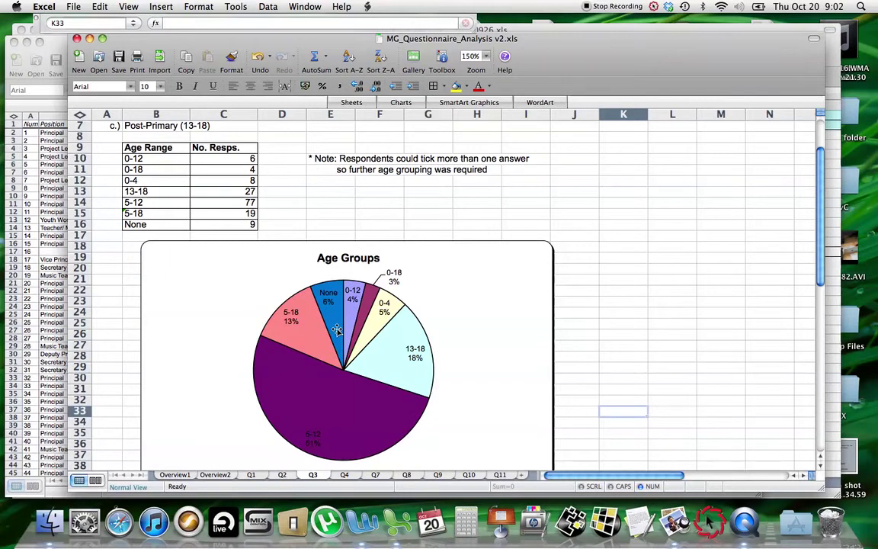
left_click(537, 251)
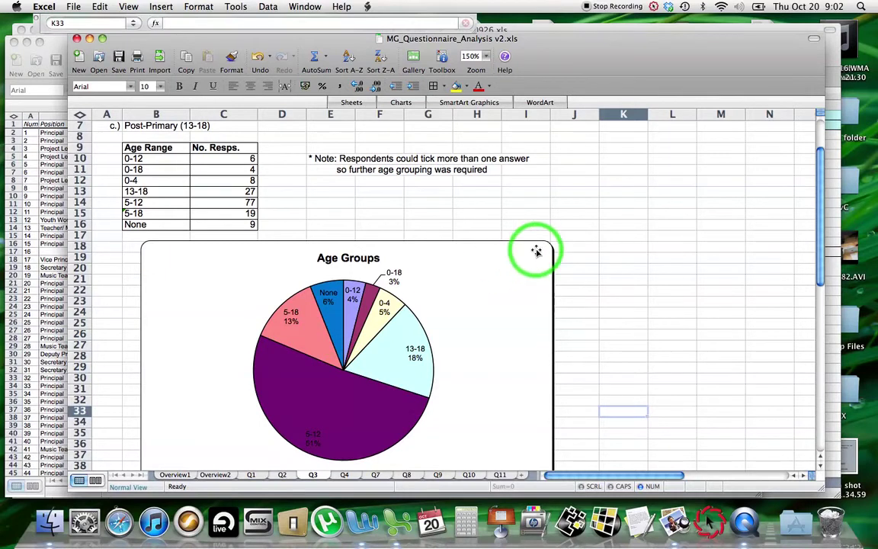
left_click_drag(536, 251, 372, 190)
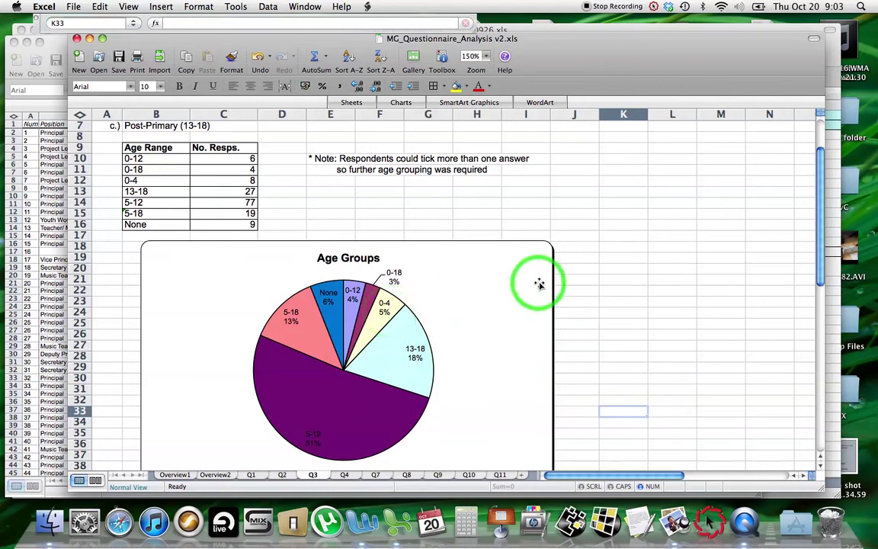
left_click(345, 476)
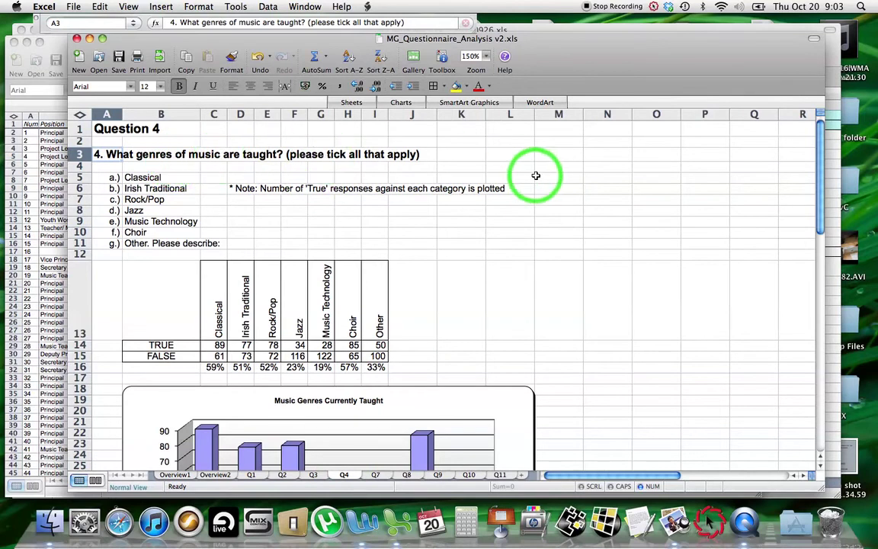
scroll(534, 190, "down", 1)
scroll(537, 194, "down", 3)
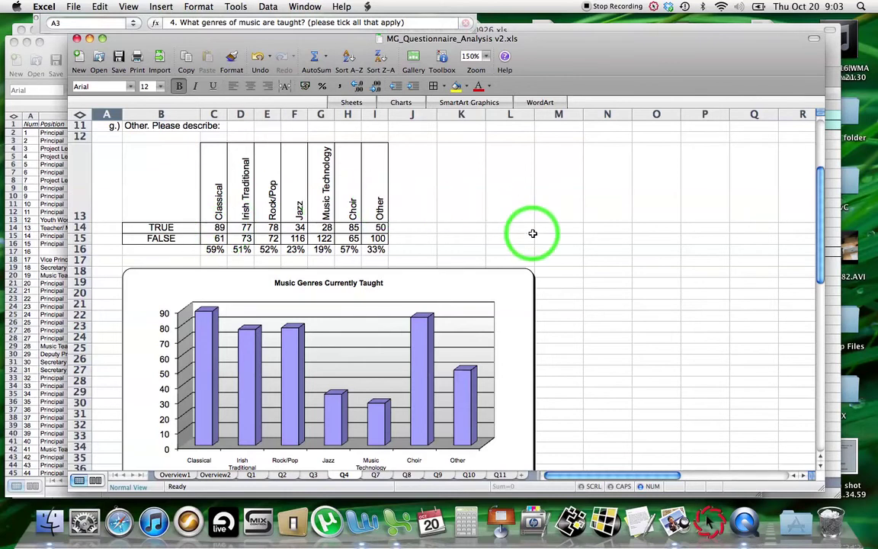
scroll(532, 233, "up", 1)
scroll(532, 233, "down", 5)
scroll(531, 234, "up", 4)
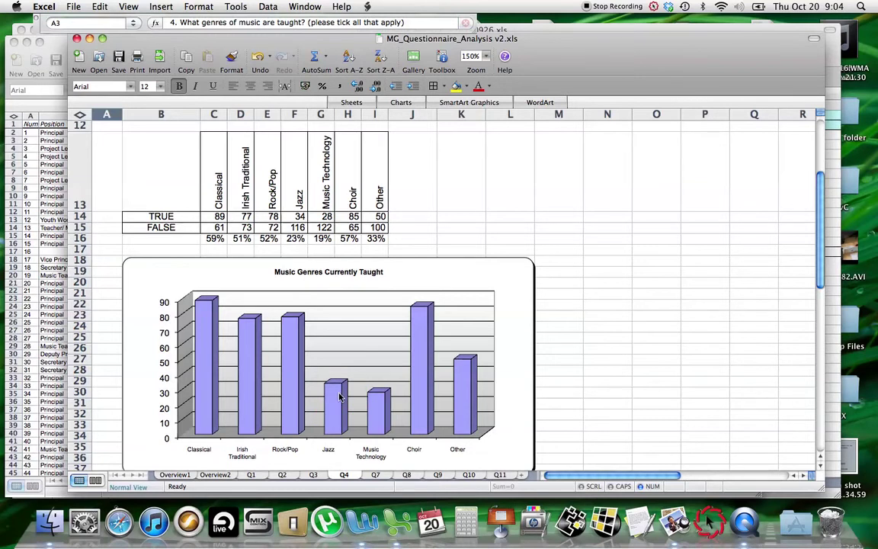
left_click(381, 395)
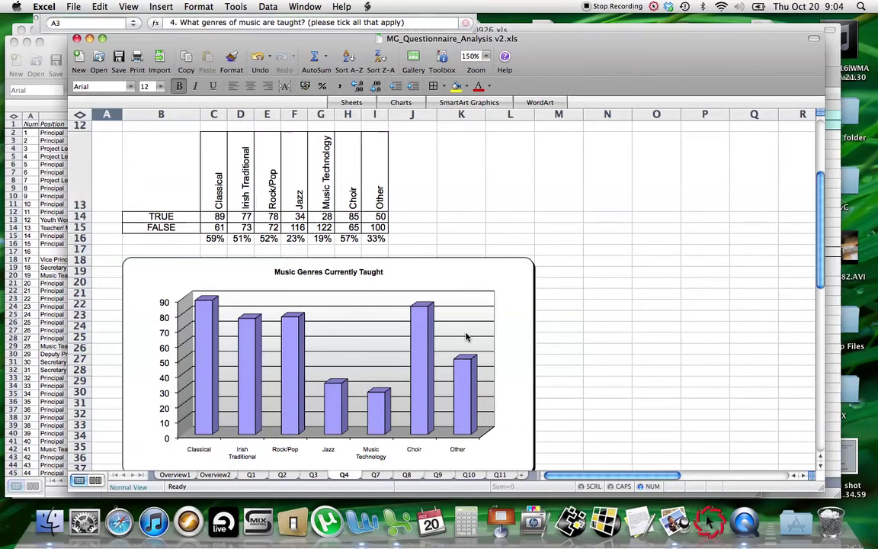
scroll(467, 336, "up", 5)
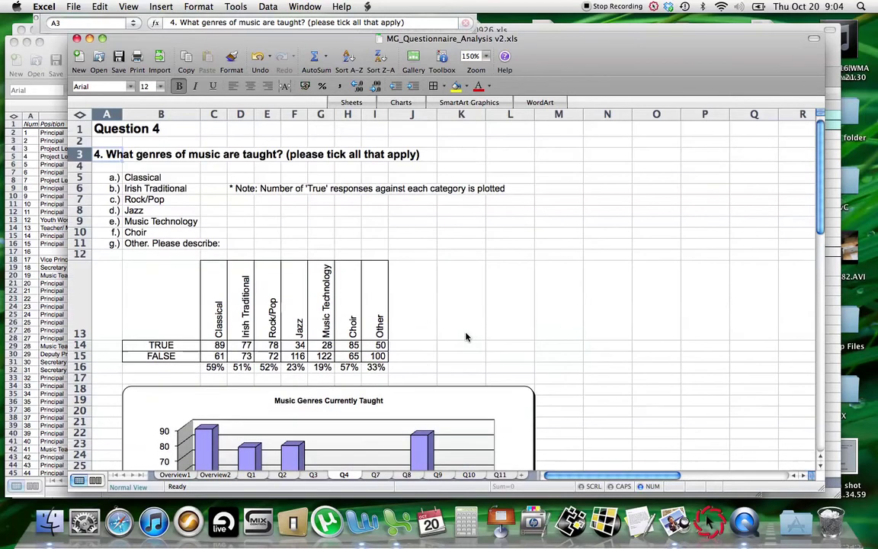
Open the Q7 sheet and scroll through its teaching-location pie charts
left_click(375, 475)
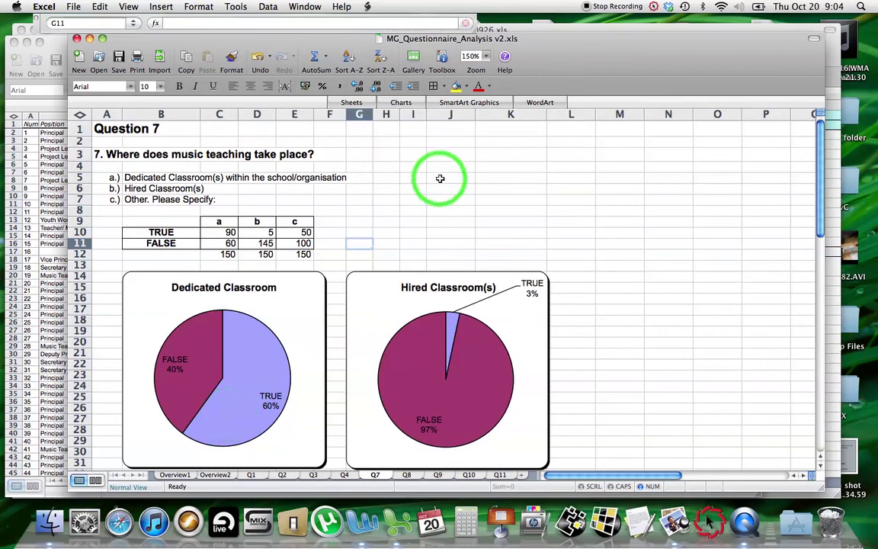
scroll(441, 177, "down", 5)
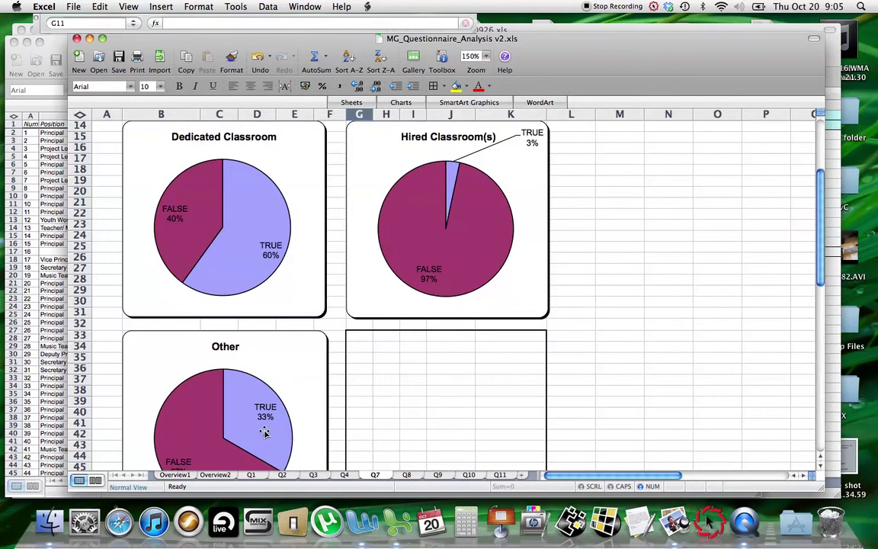
scroll(264, 433, "down", 1)
scroll(265, 433, "up", 5)
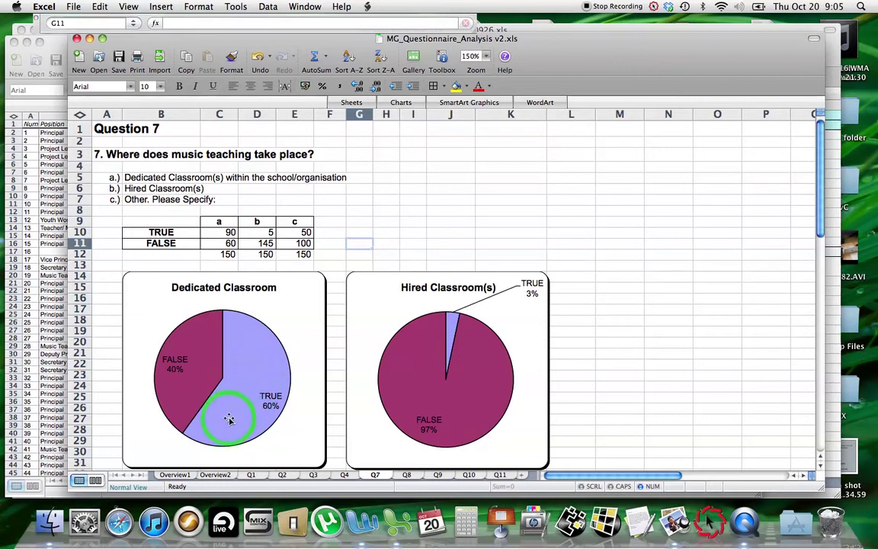
scroll(228, 418, "down", 5)
scroll(228, 419, "up", 5)
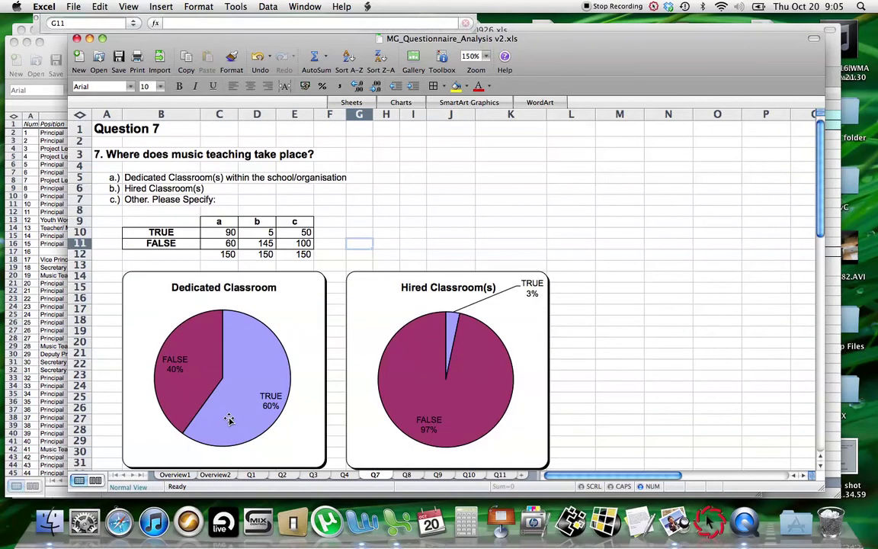
Open Q8 and review funding charts: Parent/Student 30%, SCP 17%, Fundraising 18%, Other 35% TRUE
left_click(406, 475)
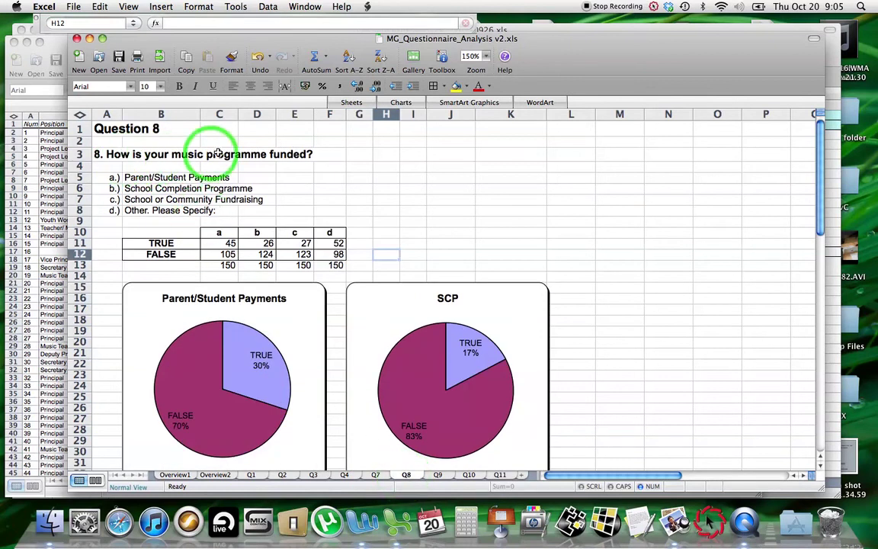
scroll(579, 183, "down", 3)
scroll(580, 184, "down", 1)
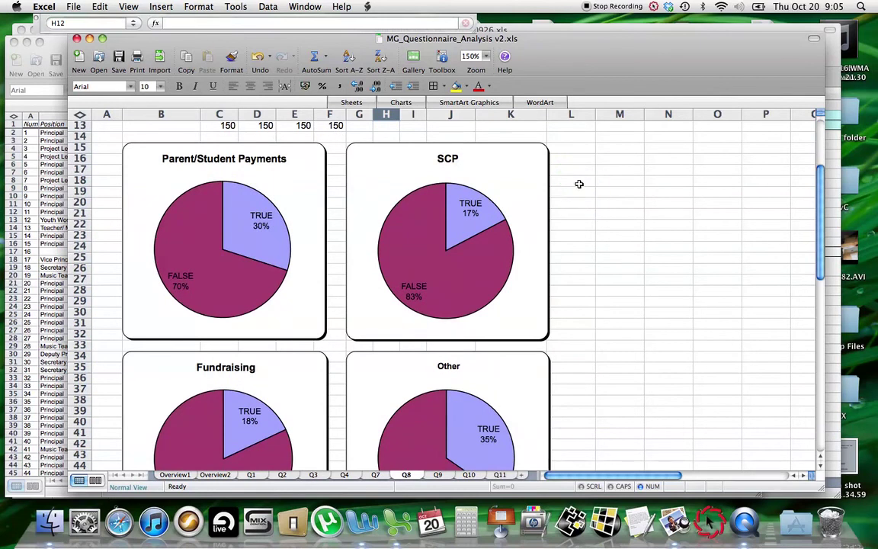
scroll(580, 184, "down", 1)
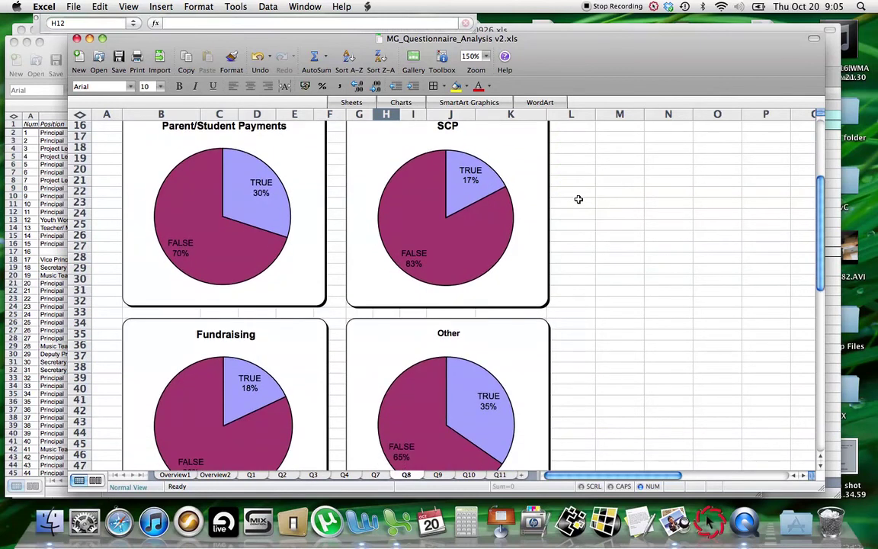
scroll(579, 199, "up", 1)
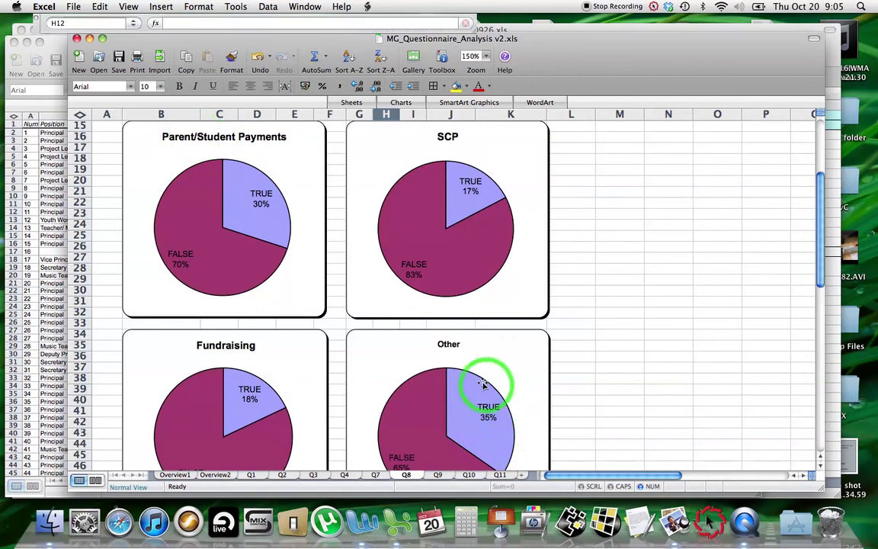
scroll(666, 356, "up", 5)
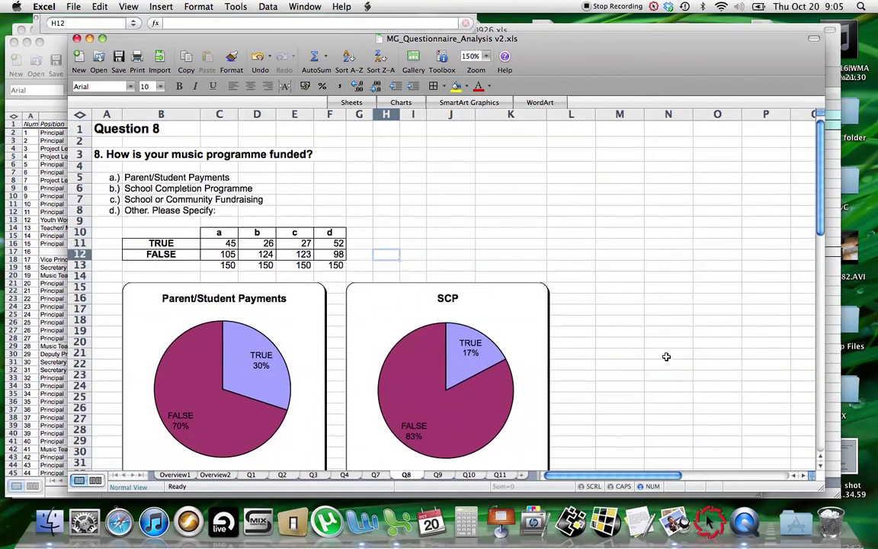
scroll(666, 356, "down", 6)
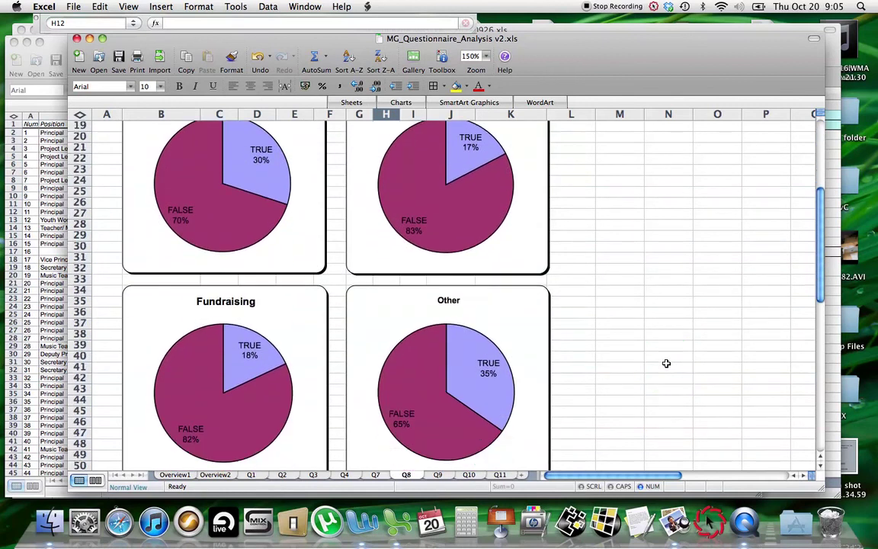
scroll(666, 364, "up", 5)
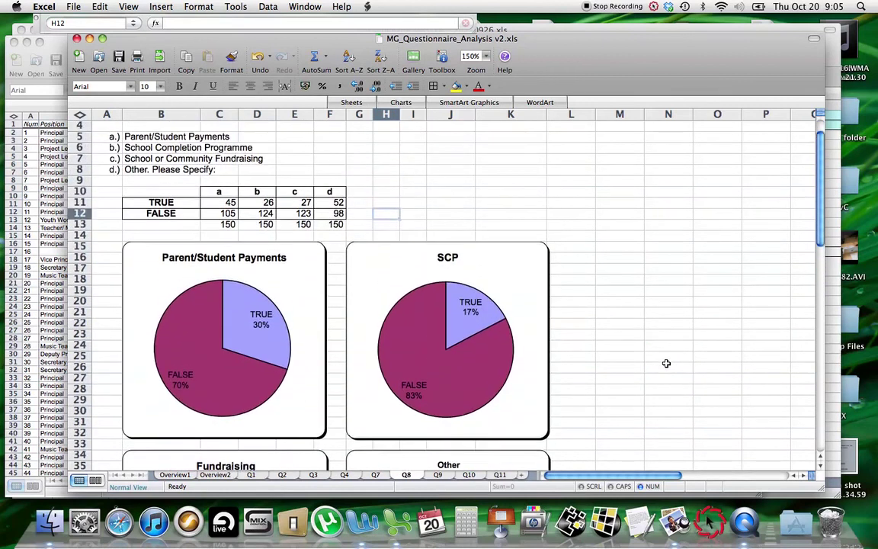
scroll(665, 364, "up", 1)
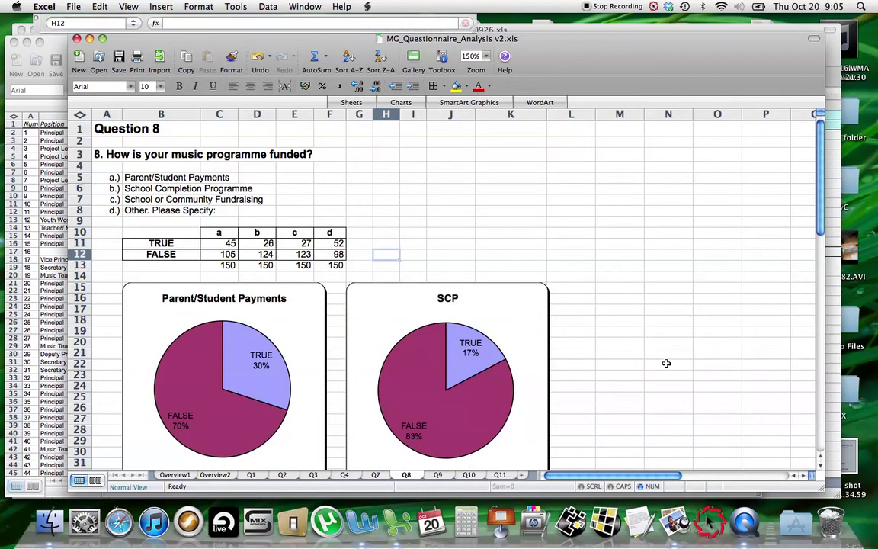
scroll(666, 364, "down", 5)
left_click(431, 222)
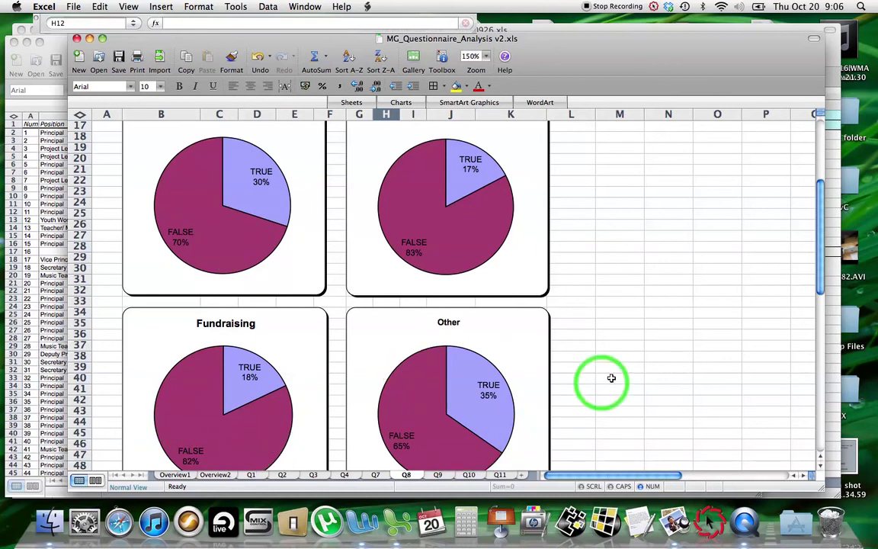
Show the Q9 External Partners pie chart: Yes 42%, No 43%, Not Captured 15% of 150
left_click(441, 475)
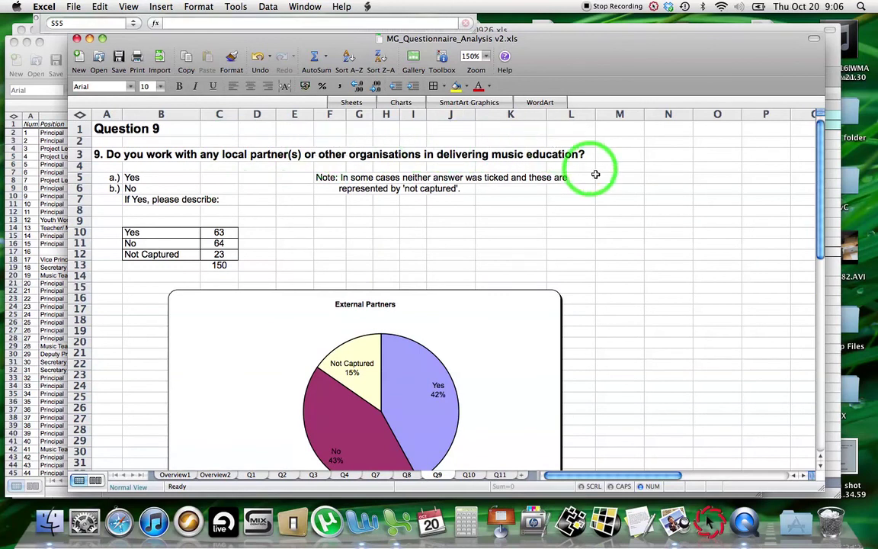
scroll(601, 182, "down", 4)
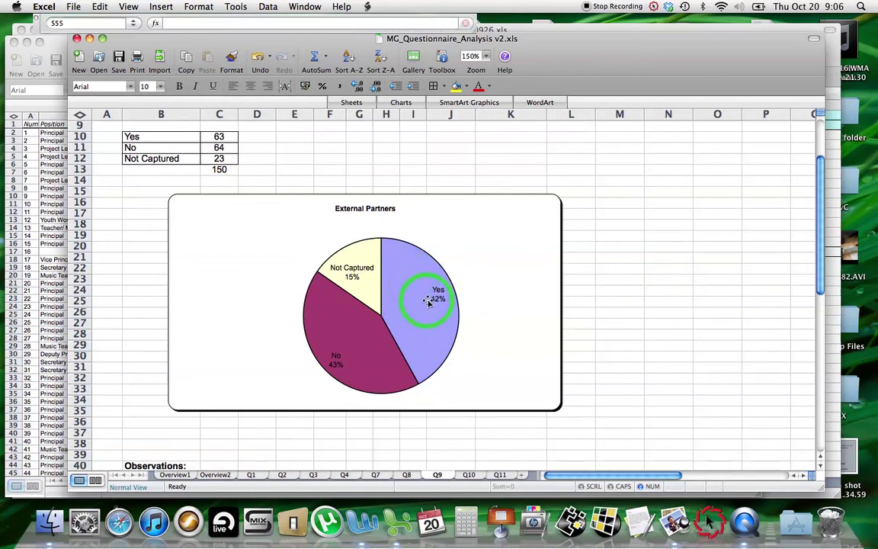
Review the Q10 instrument provision table (total 150) and its pie chart led by School Prov 27%
left_click(471, 475)
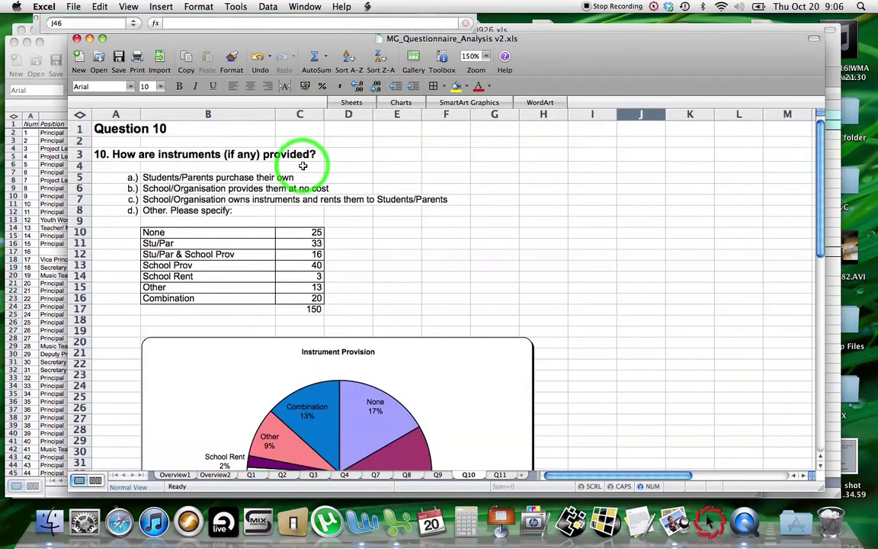
scroll(510, 245, "down", 6)
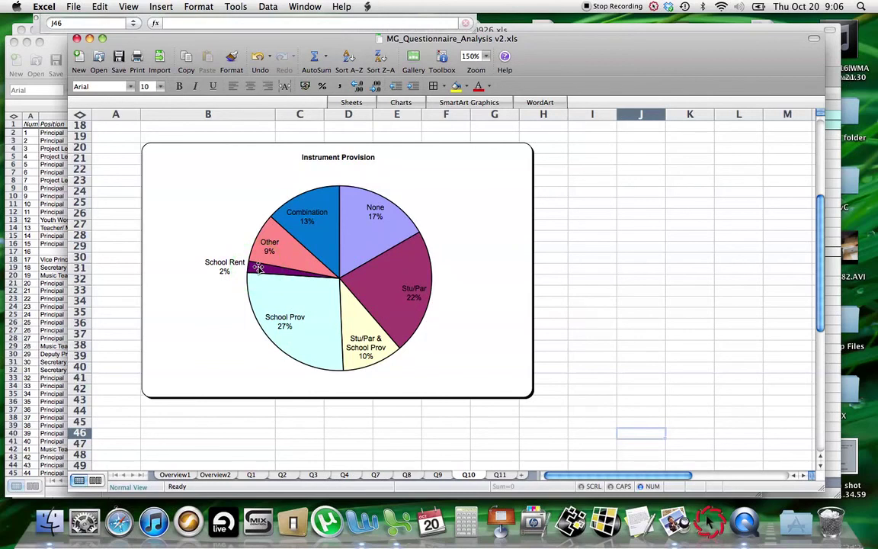
left_click(282, 262)
left_click(315, 212)
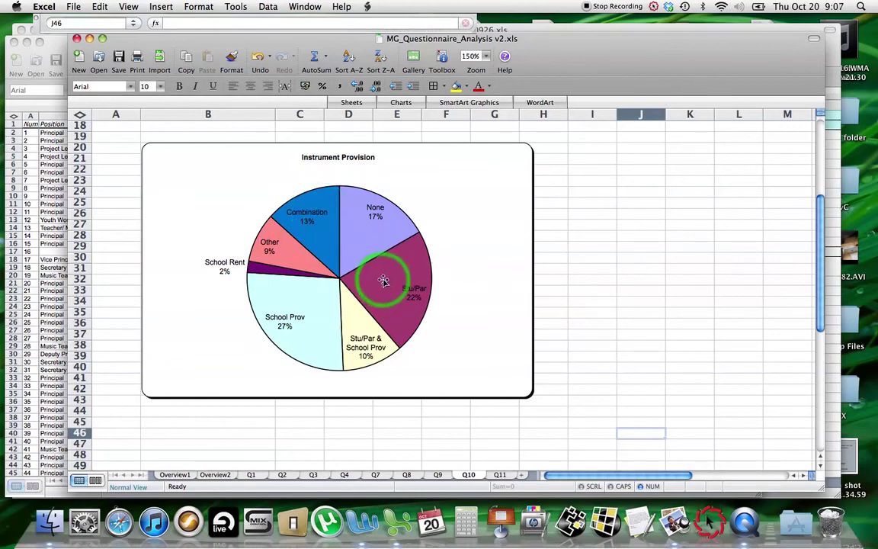
scroll(559, 384, "up", 6)
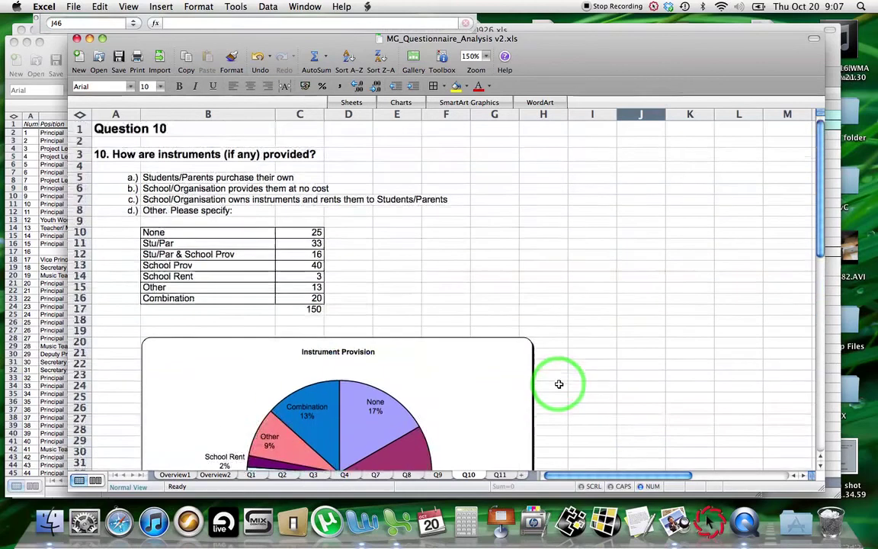
Show the Q11 Further Plans pie chart: Yes 63%, No 17%, Not Captured 16%
left_click(499, 475)
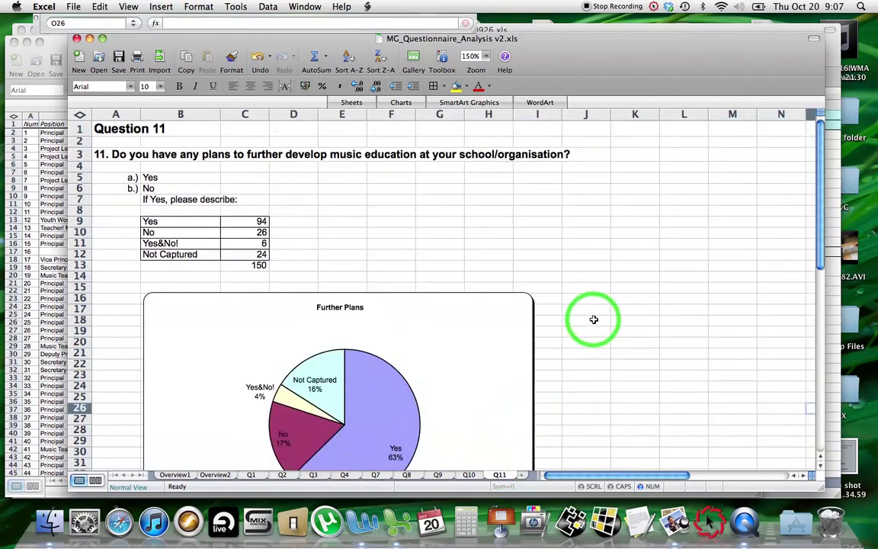
scroll(594, 319, "down", 2)
scroll(594, 320, "up", 2)
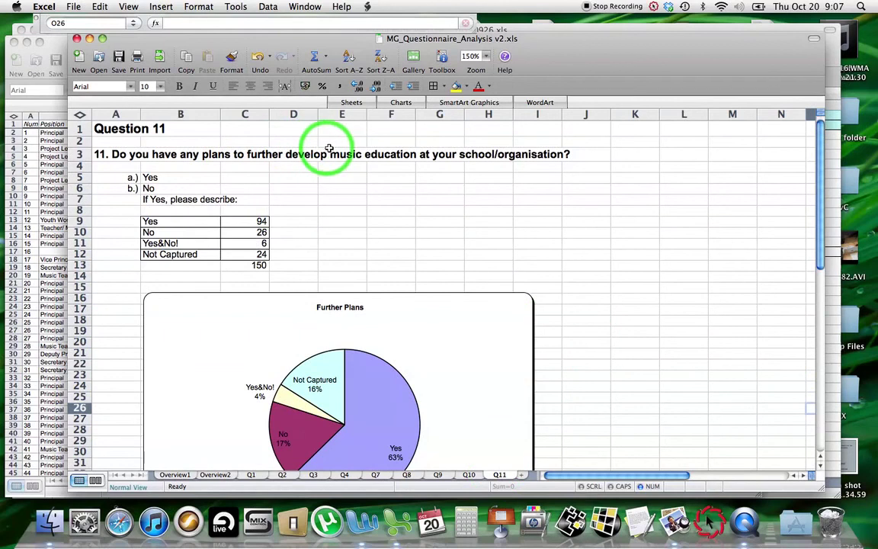
scroll(618, 229, "down", 5)
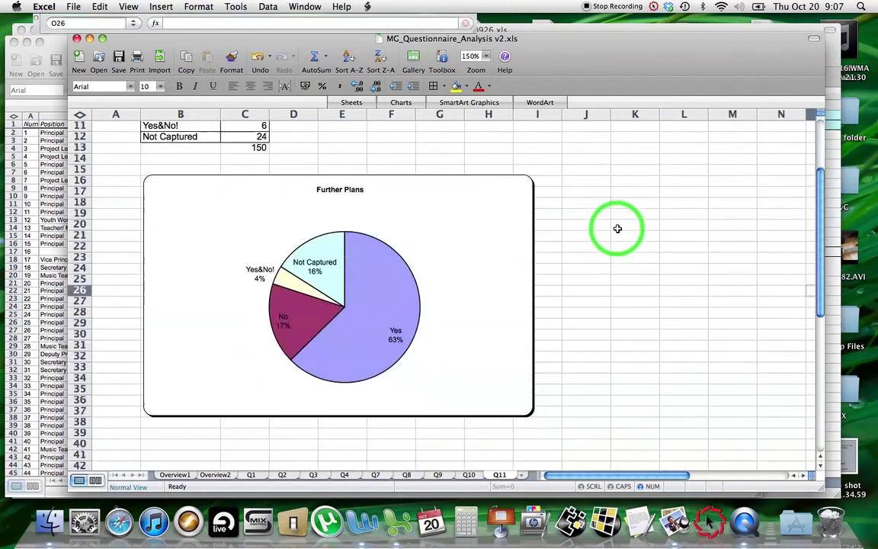